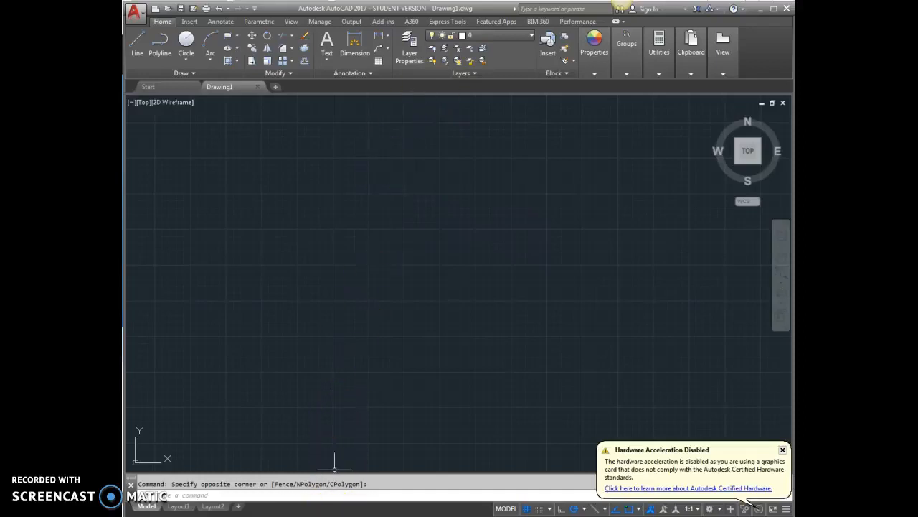
Step: Switch to Chrome, bring up the Myplan.ie map viewer and search it for the property's address
click(349, 510)
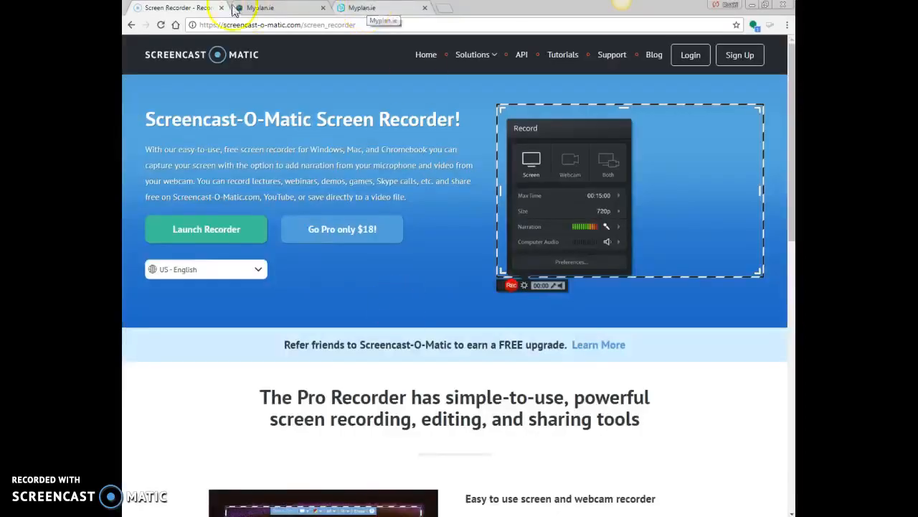
click(378, 9)
click(266, 7)
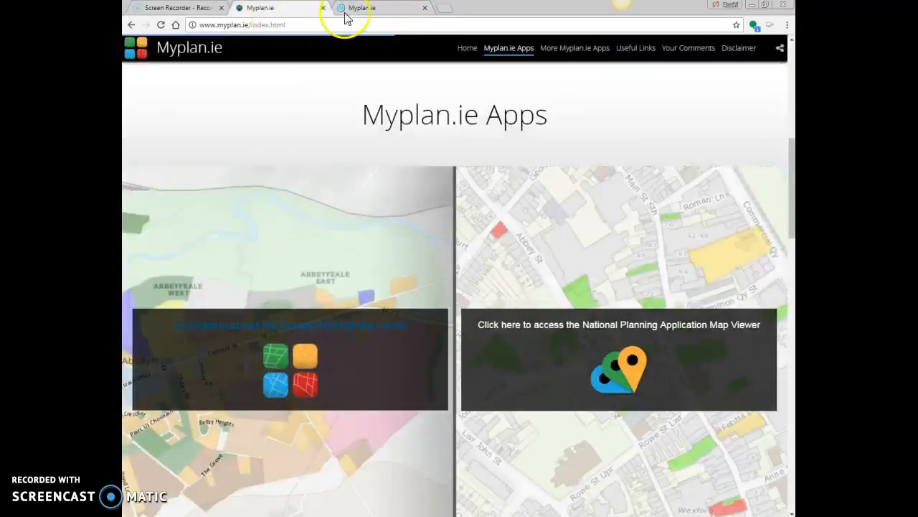
click(369, 9)
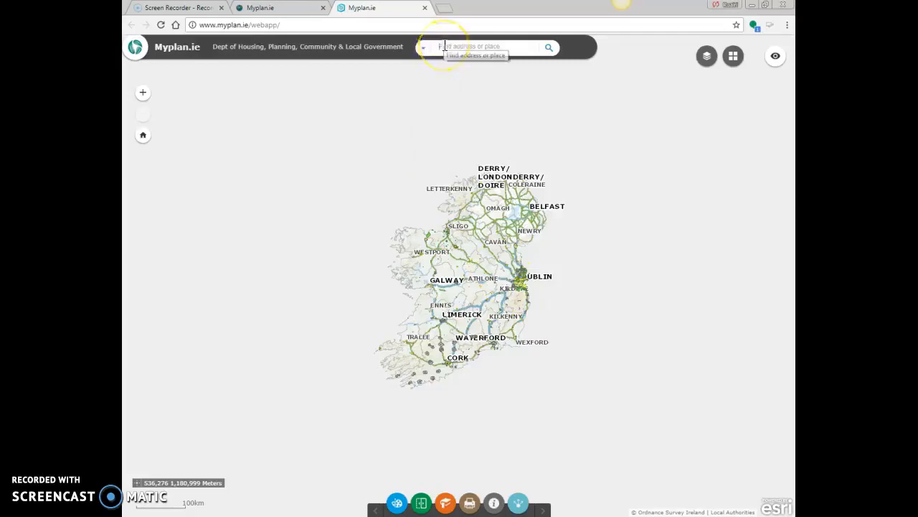
text(apel avenue)
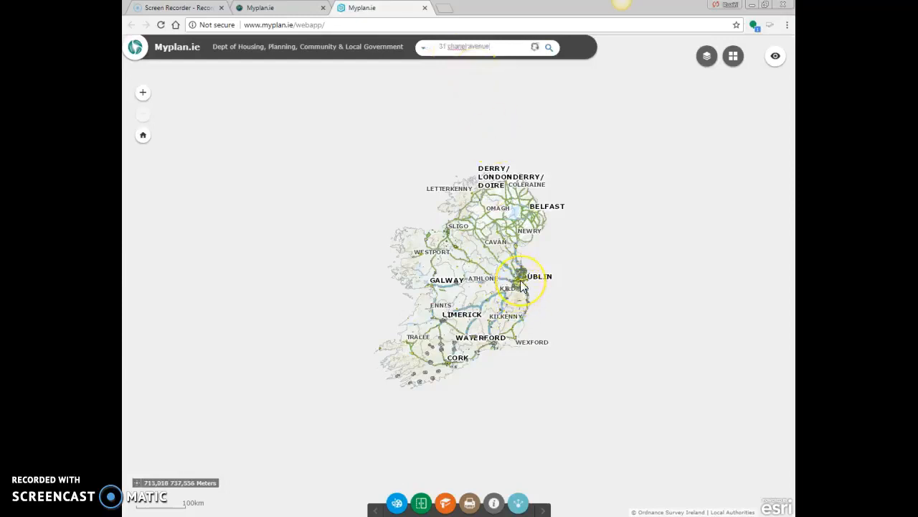
Step: Hide the Generalised Zone Types layer on the map of the Dublin area and close the layer list
scroll(528, 286, up, 7)
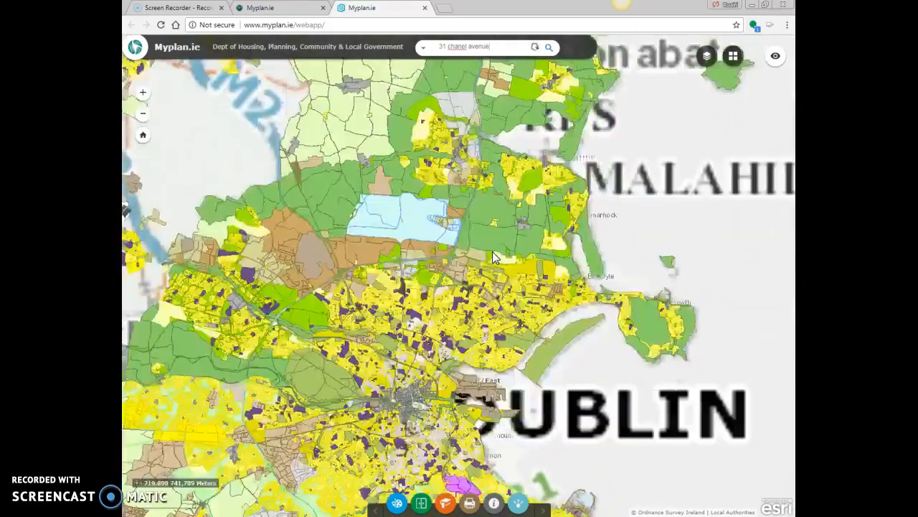
drag(392, 346, 523, 278)
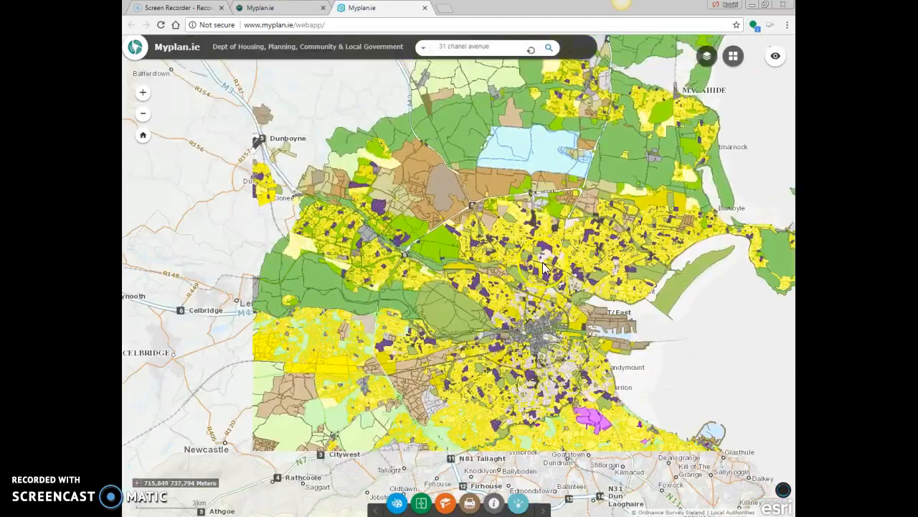
scroll(543, 267, up, 2)
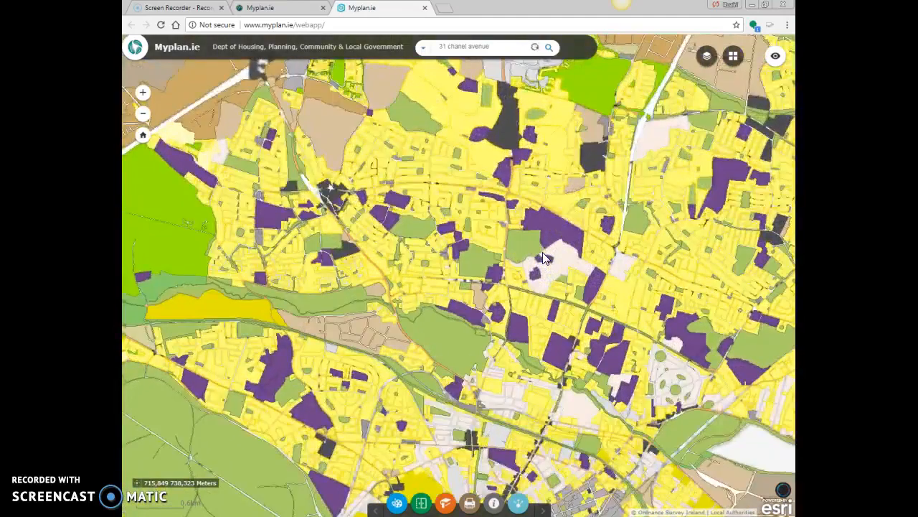
click(439, 226)
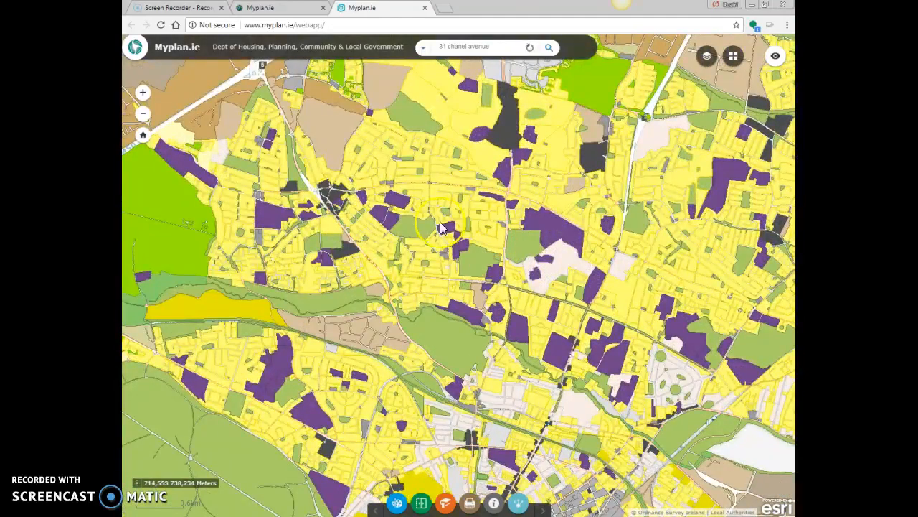
scroll(500, 276, down, 1)
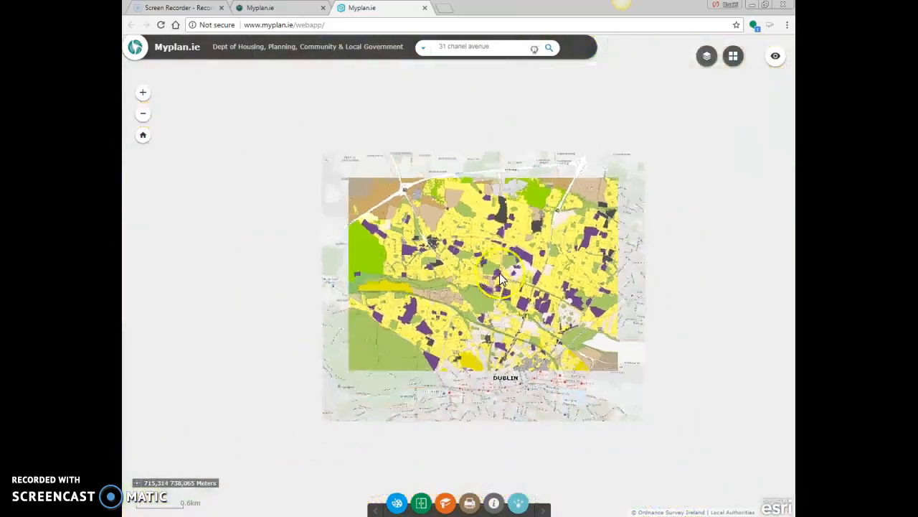
scroll(500, 272, down, 1)
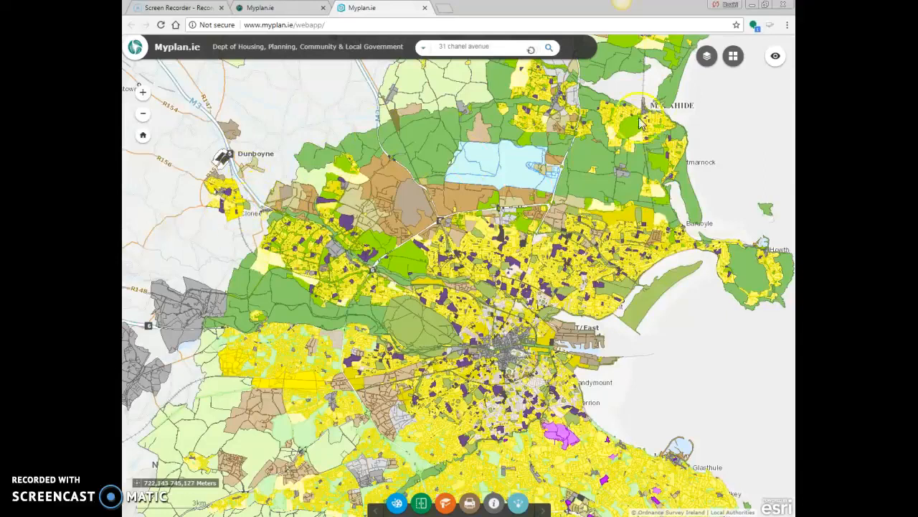
click(709, 57)
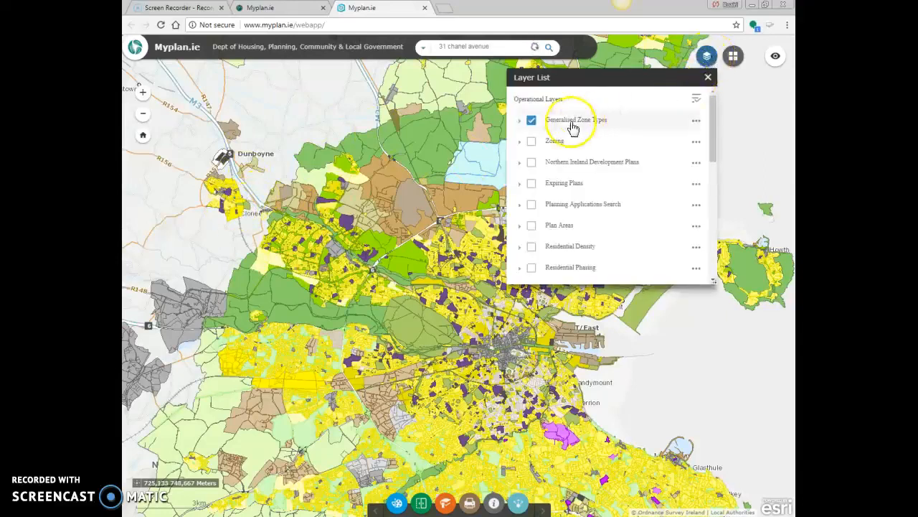
click(532, 121)
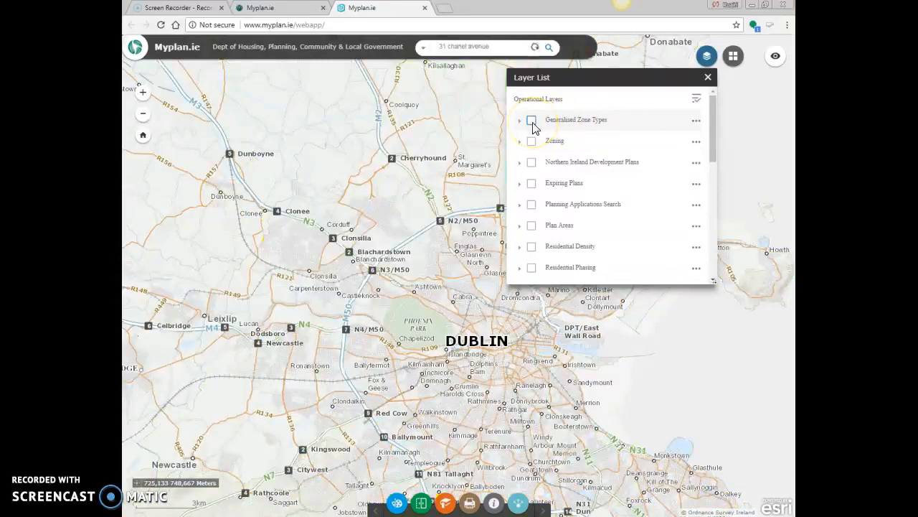
click(708, 76)
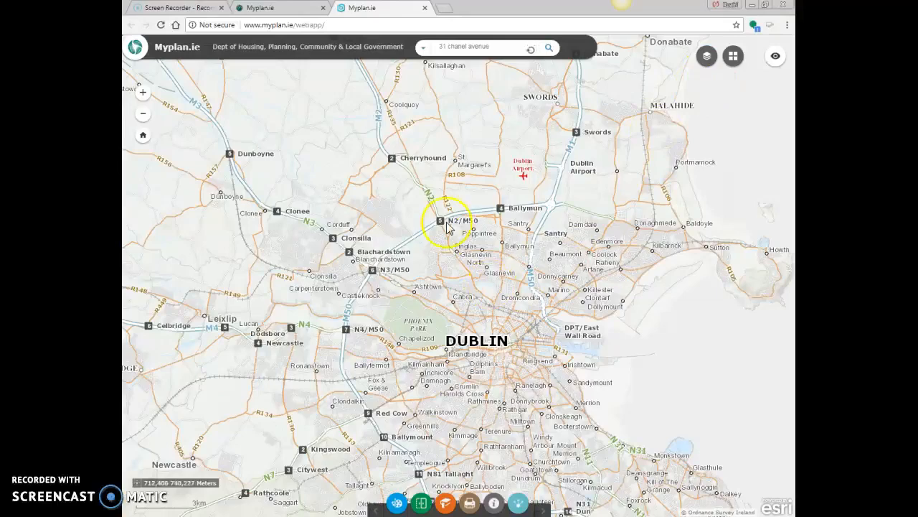
Step: Frame the map closely on the houses along Chanel Avenue, beside Saint John Vianney Catholic Church
scroll(574, 260, up, 3)
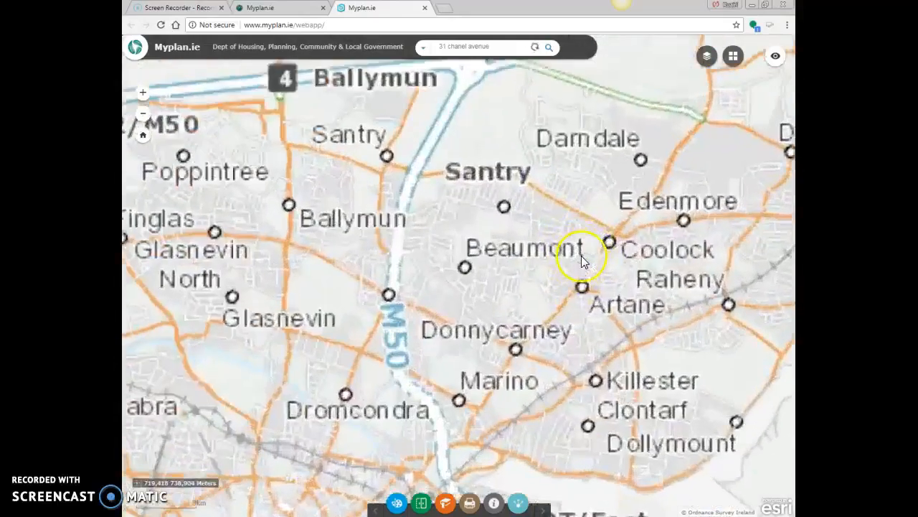
scroll(569, 257, up, 3)
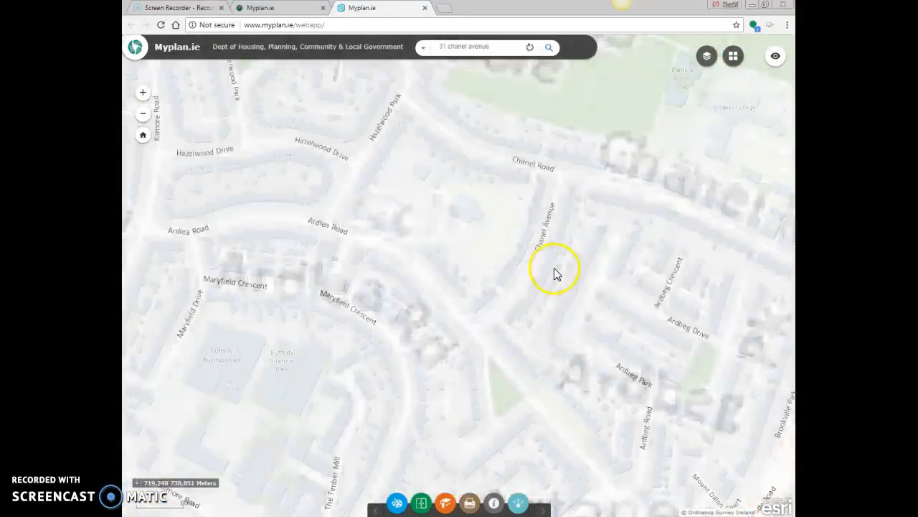
scroll(535, 250, up, 2)
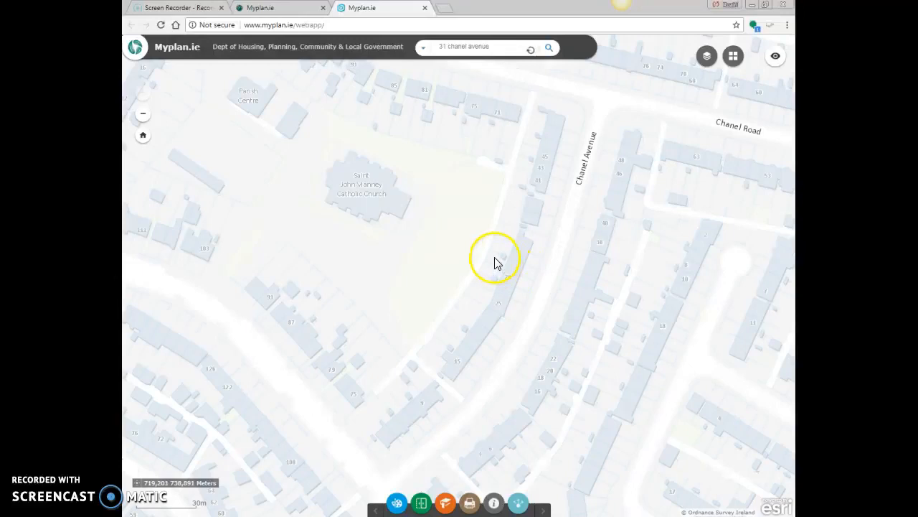
drag(526, 270, 461, 301)
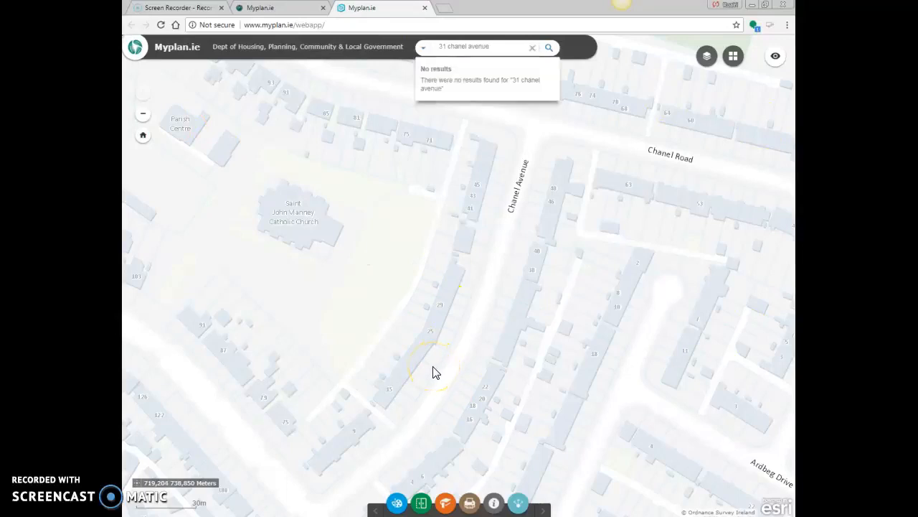
Step: Launch the Snipping Tool and capture the map area covering Chanel Avenue, the church and the scale bar
click(136, 515)
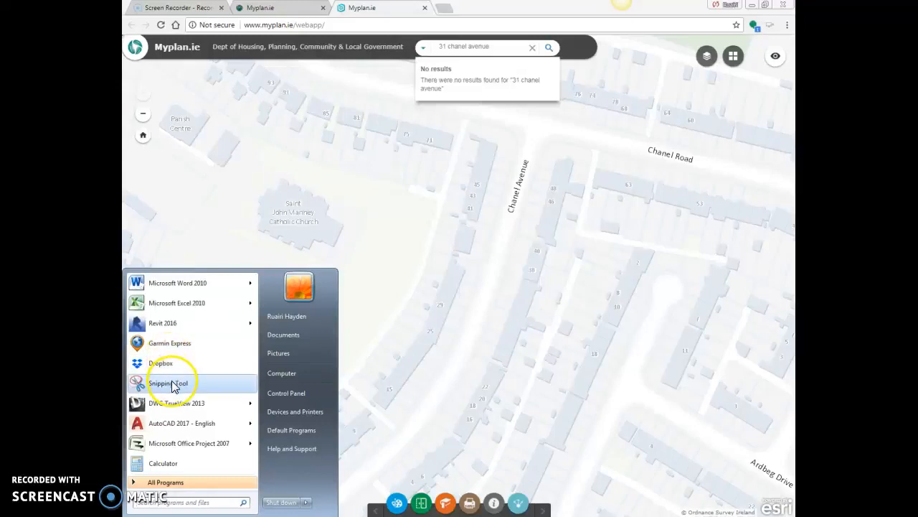
click(163, 504)
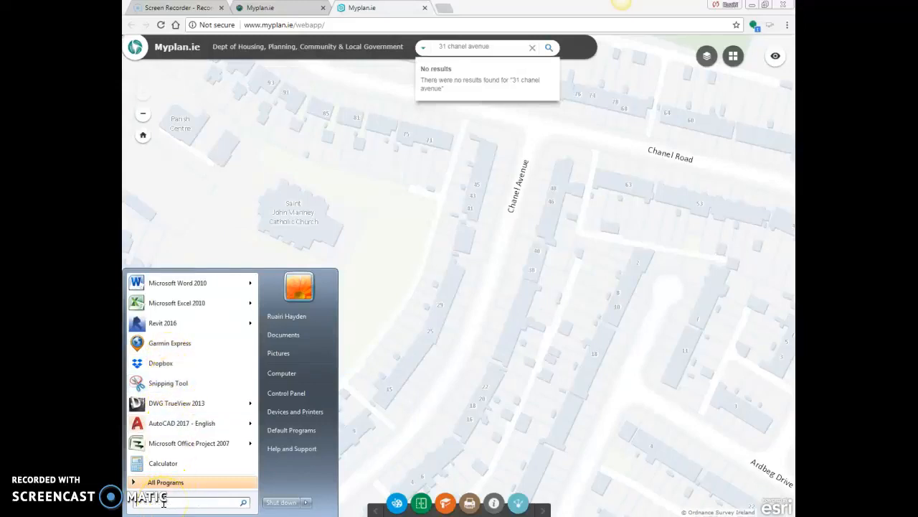
text(snipp)
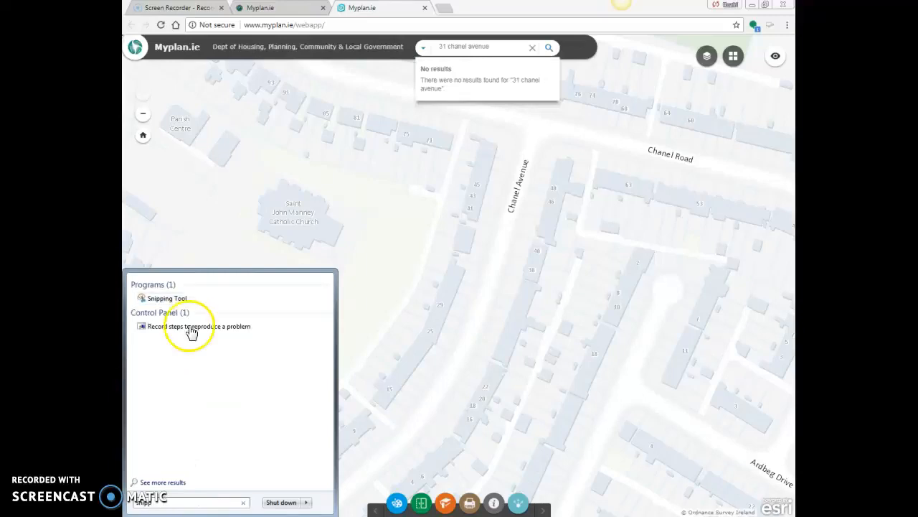
click(186, 304)
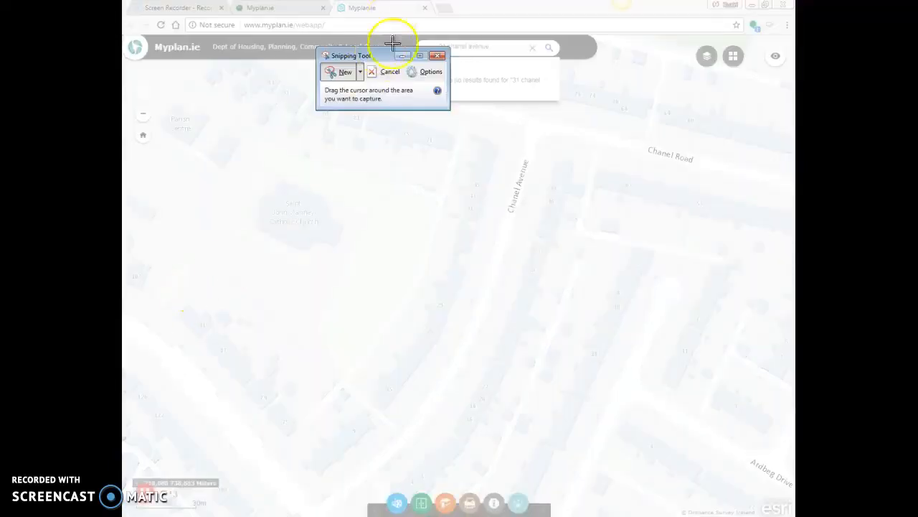
drag(381, 63, 190, 64)
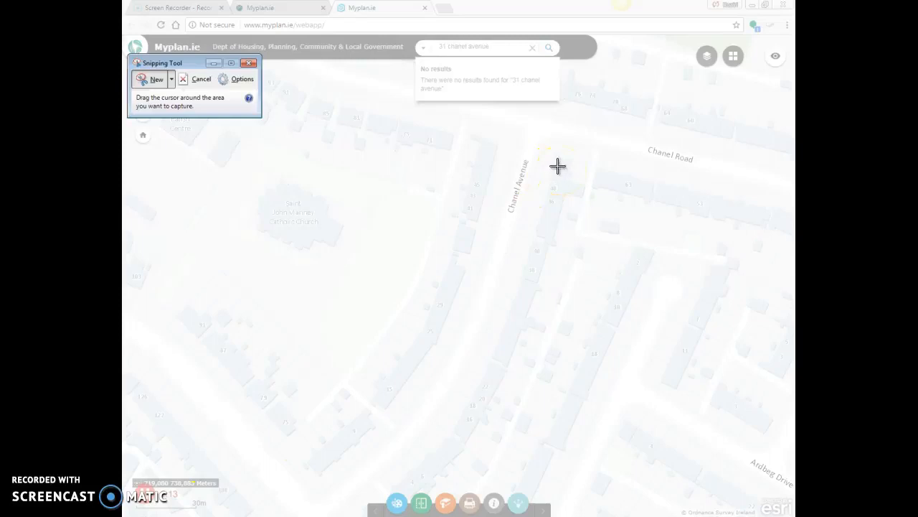
drag(575, 153, 129, 511)
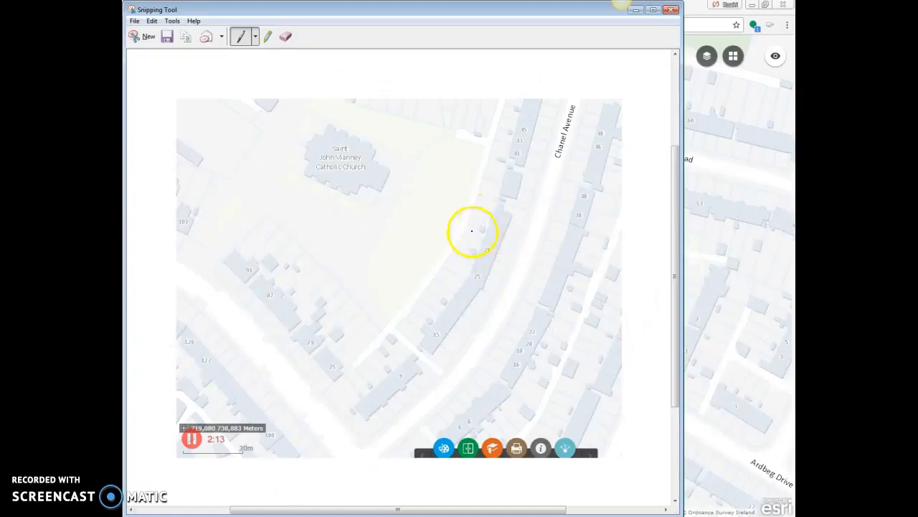
click(134, 21)
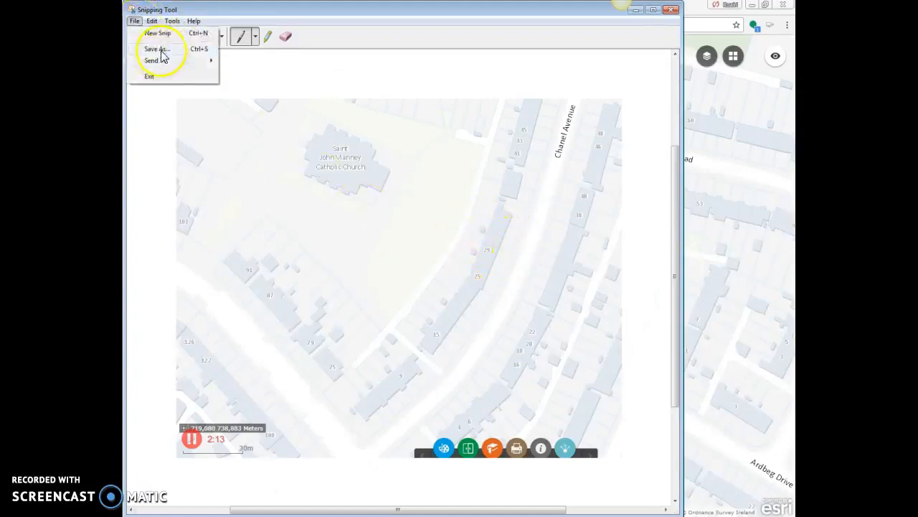
click(160, 49)
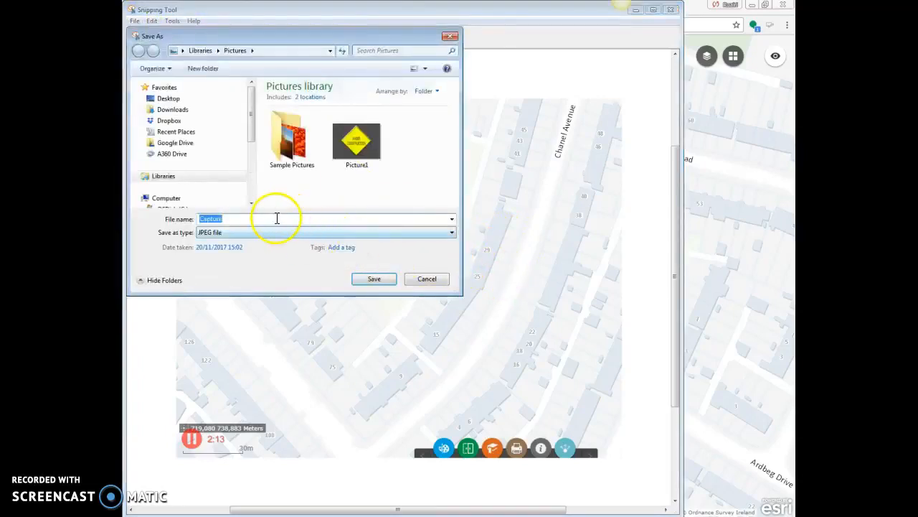
click(182, 101)
click(271, 216)
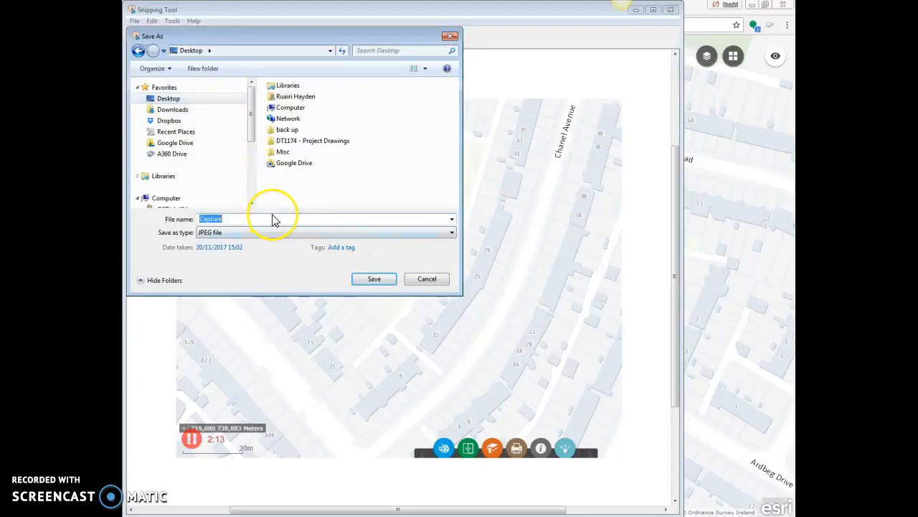
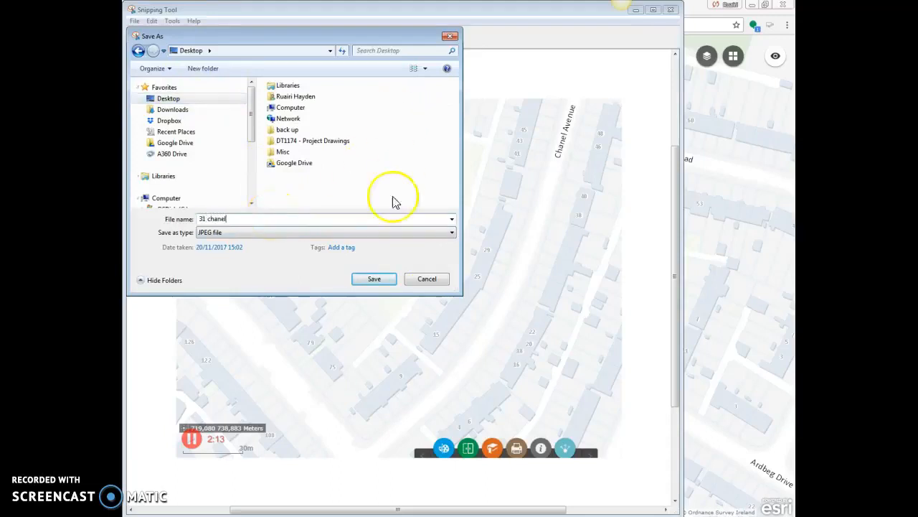
click(380, 287)
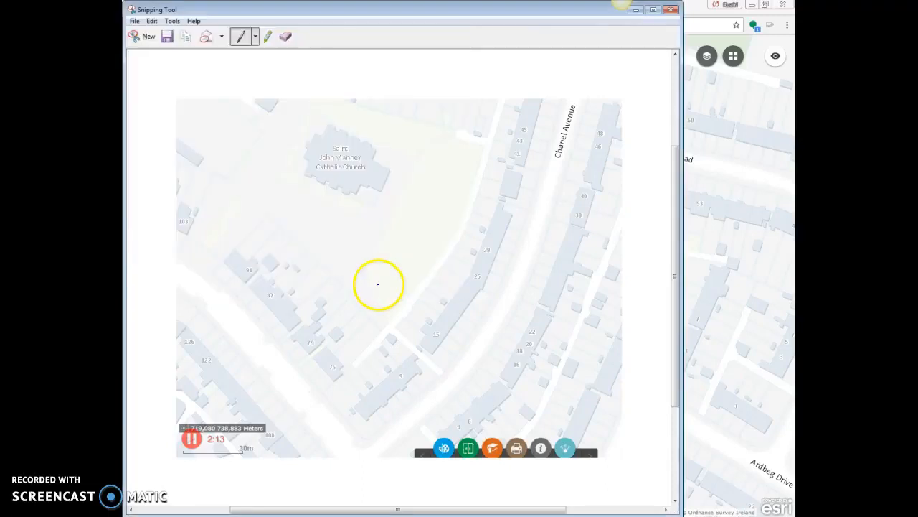
click(672, 10)
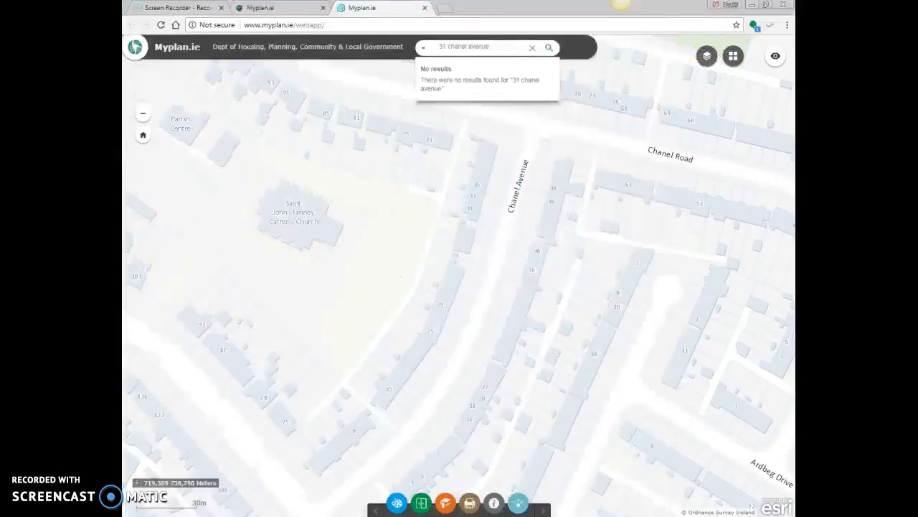
click(402, 515)
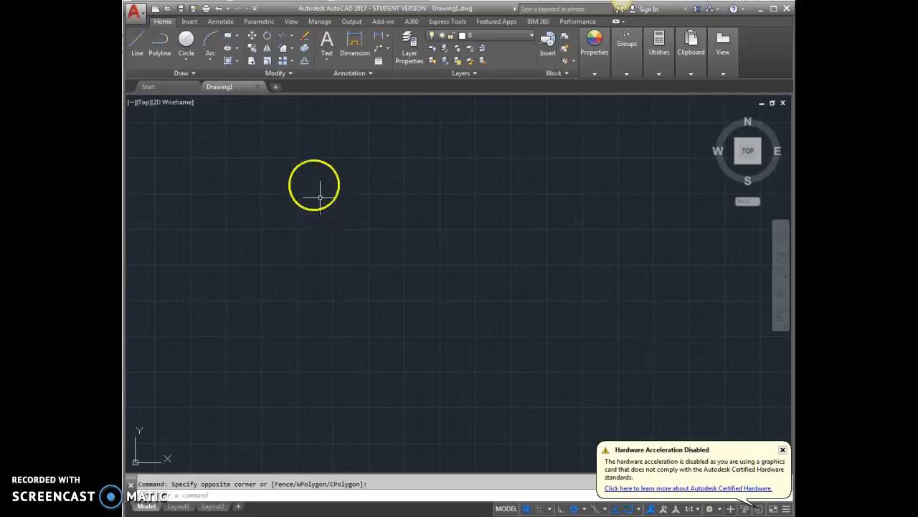
click(190, 22)
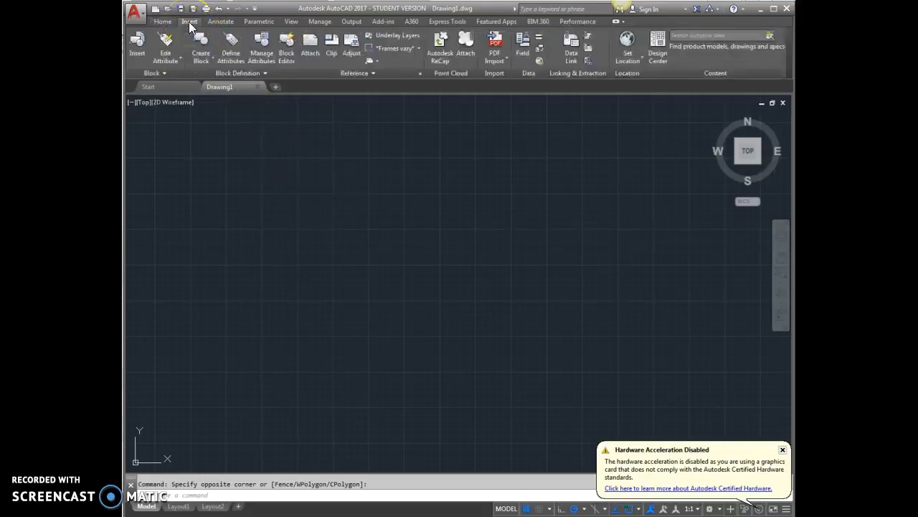
click(306, 44)
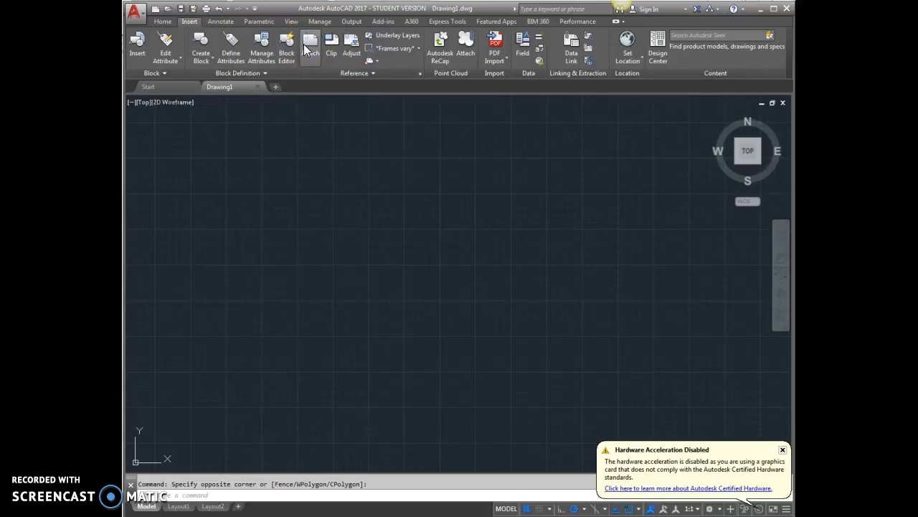
click(310, 46)
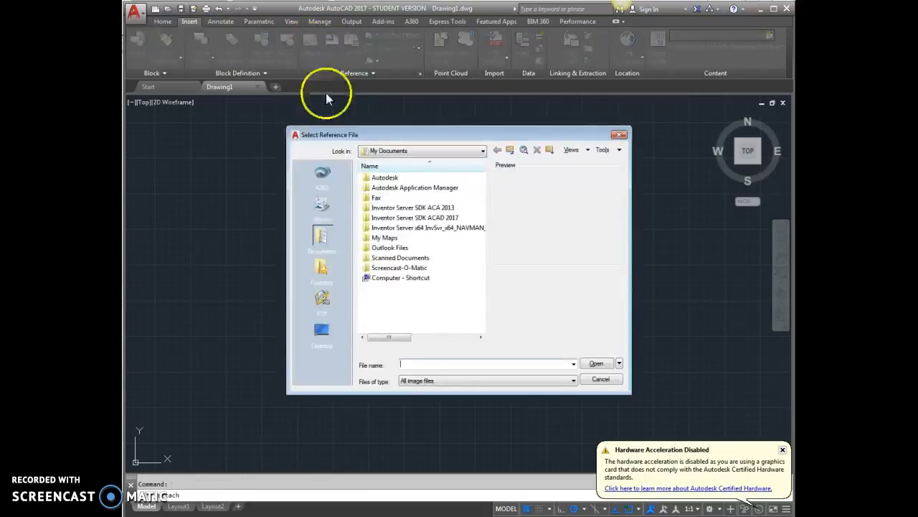
click(328, 338)
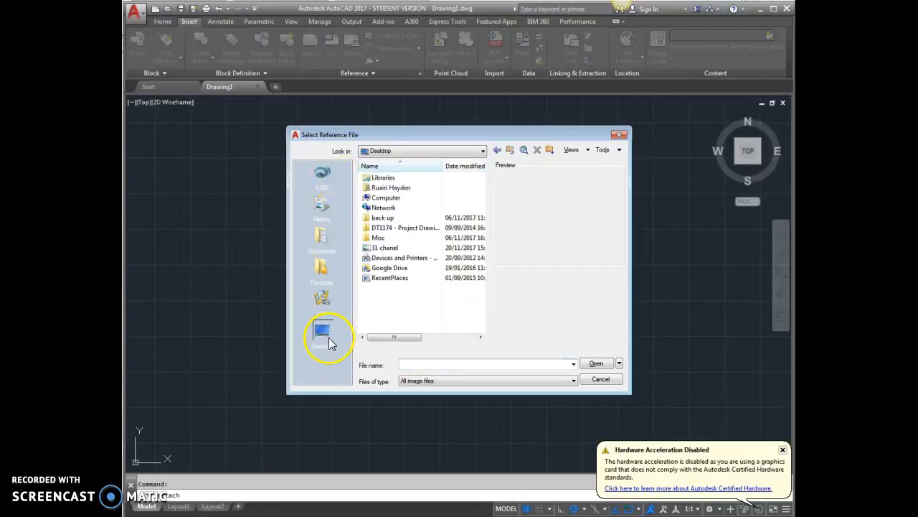
click(386, 250)
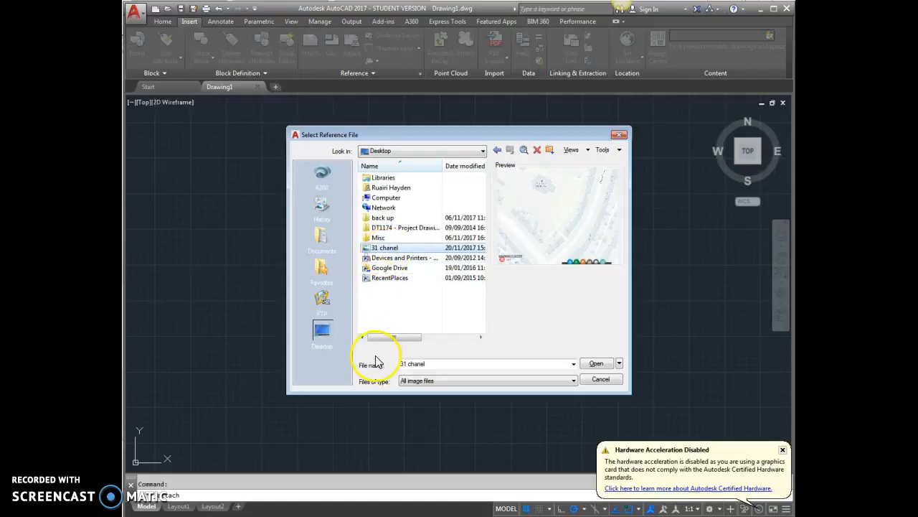
click(602, 364)
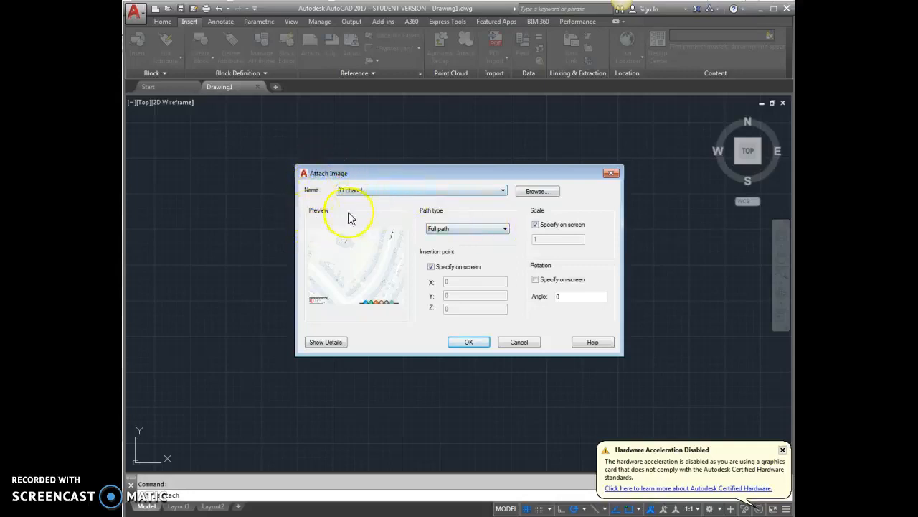
Step: Set the image attachment's path type to No path, keeping the insertion point and scale specified on-screen, and accept the settings
click(458, 233)
click(450, 252)
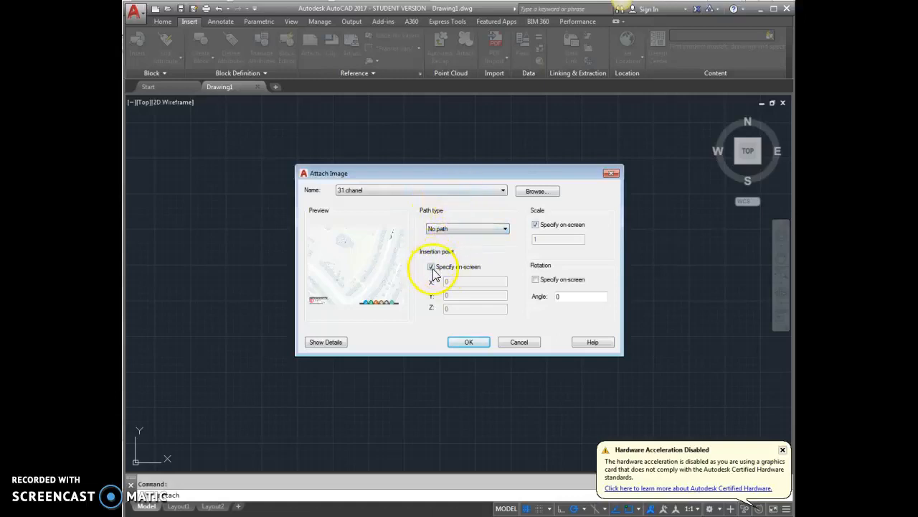
click(535, 225)
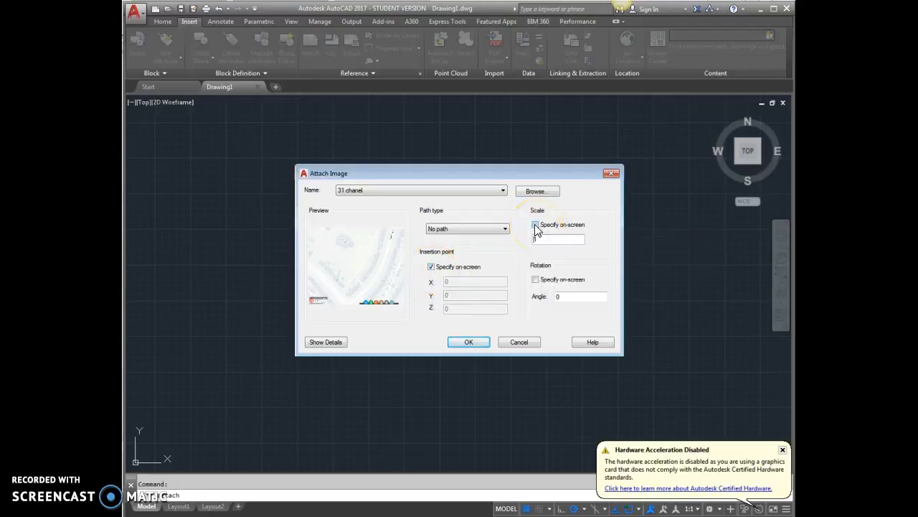
click(536, 225)
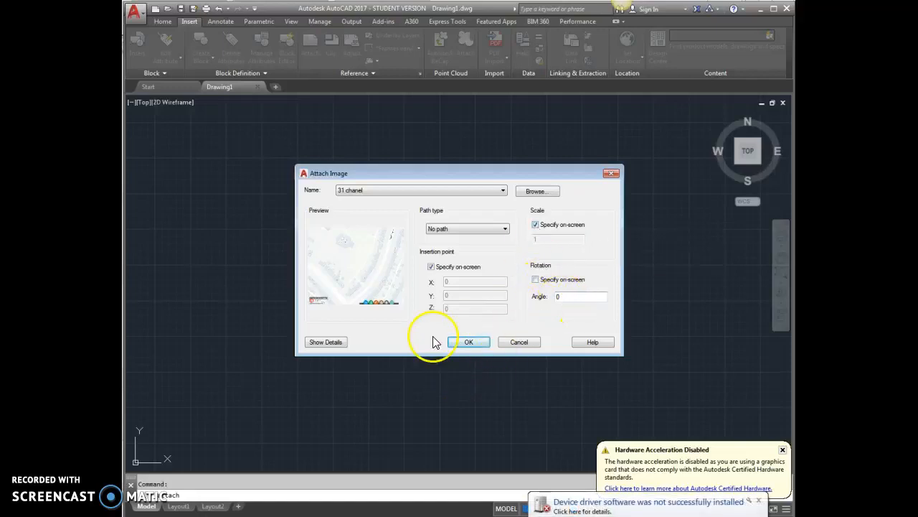
click(465, 343)
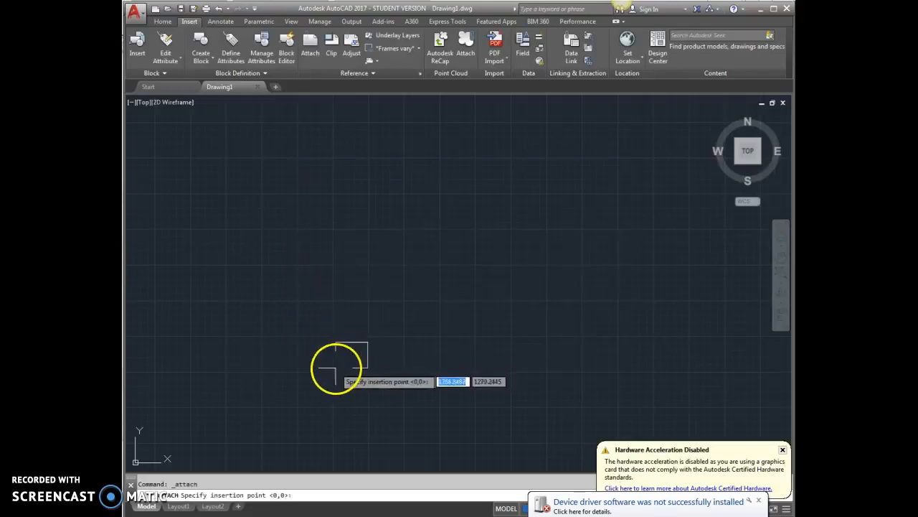
Step: Place the map image just above and beside the drawing origin, picking its insertion point and scale on-screen
click(324, 327)
click(339, 318)
scroll(294, 352, down, 6)
scroll(348, 312, down, 6)
scroll(355, 308, up, 5)
scroll(467, 225, down, 3)
scroll(495, 197, up, 4)
scroll(499, 206, down, 4)
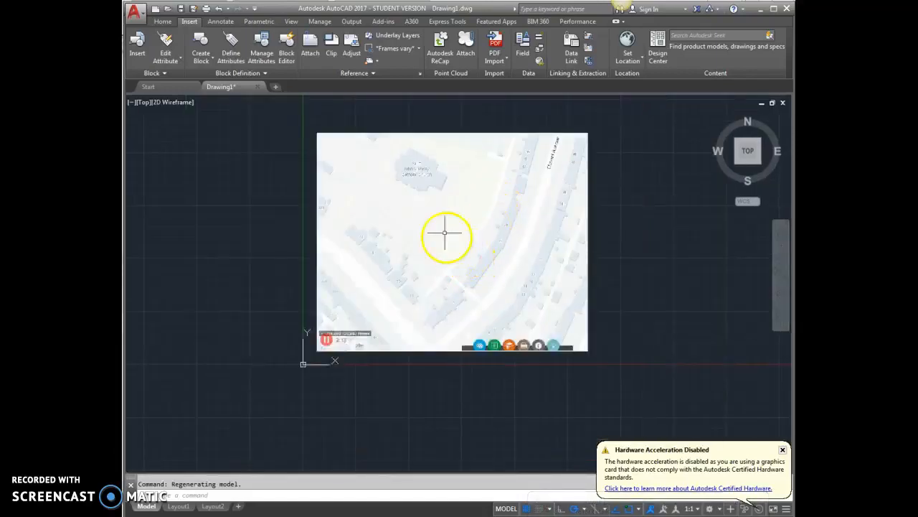
Step: Examine the attached map's 30 m scale bar and compare it with the overall image
scroll(322, 344, up, 4)
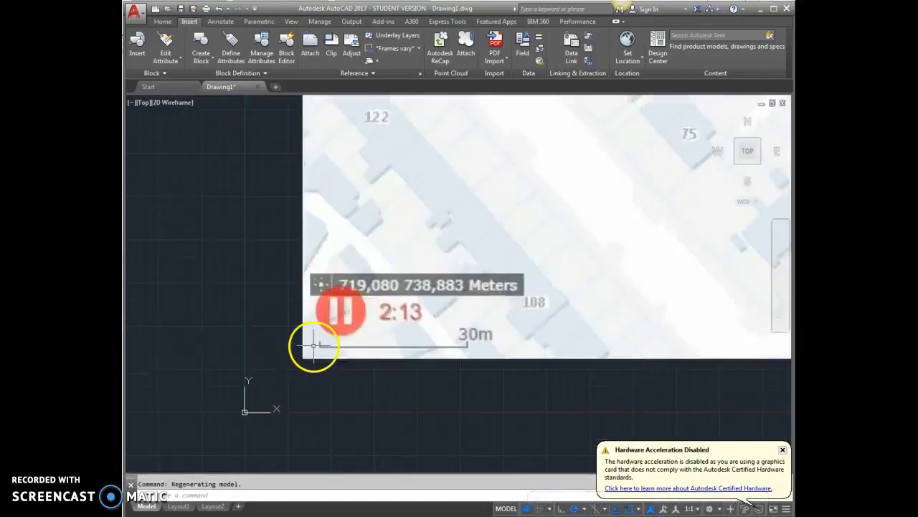
scroll(304, 348, down, 4)
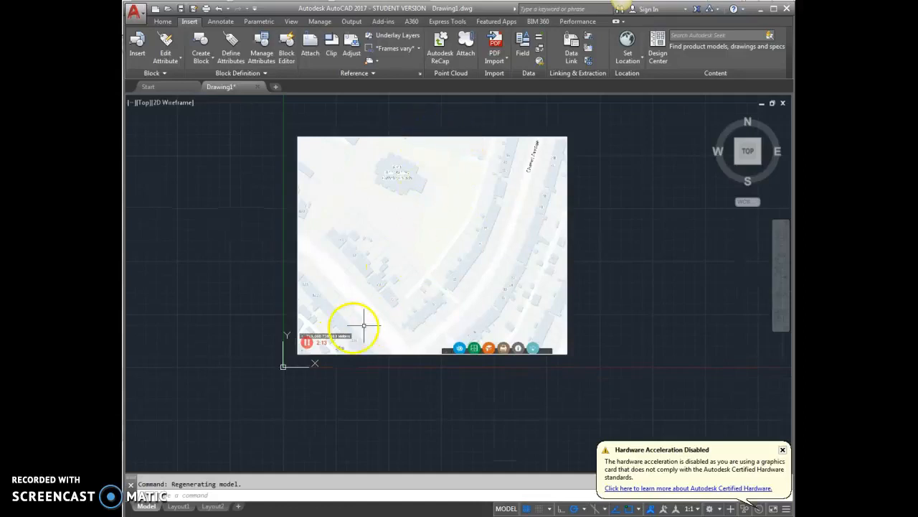
scroll(297, 359, up, 5)
scroll(338, 328, up, 4)
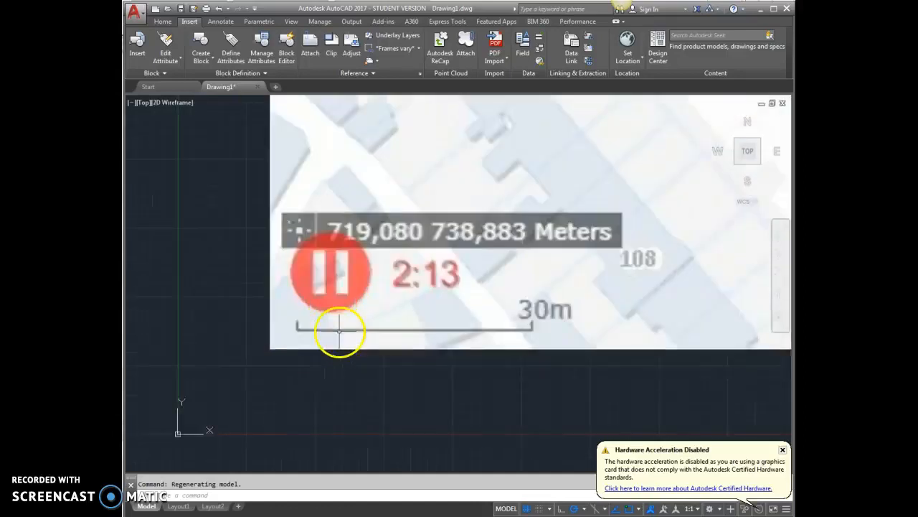
scroll(265, 337, down, 5)
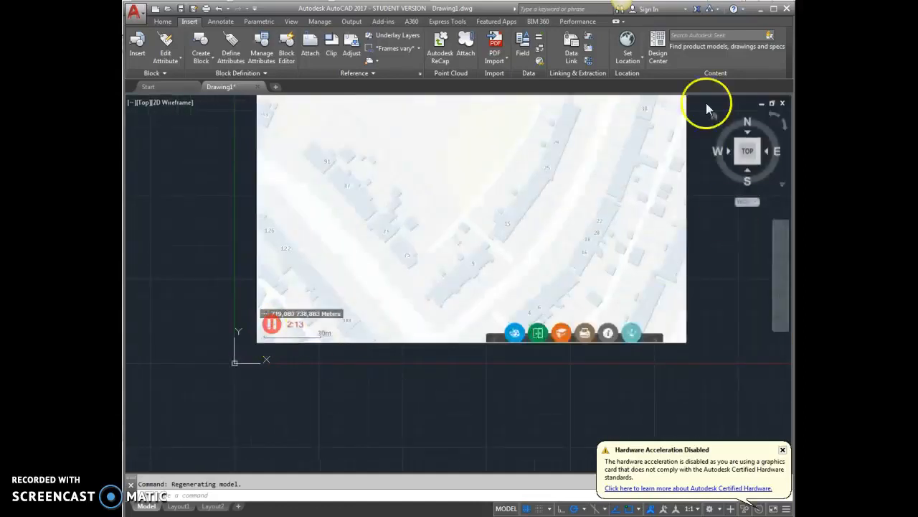
scroll(458, 355, down, 3)
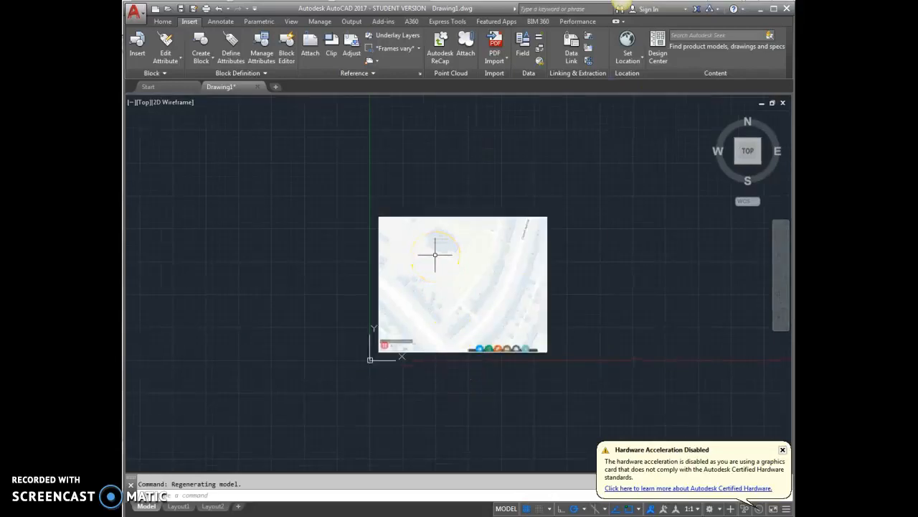
scroll(371, 351, up, 4)
scroll(343, 351, up, 2)
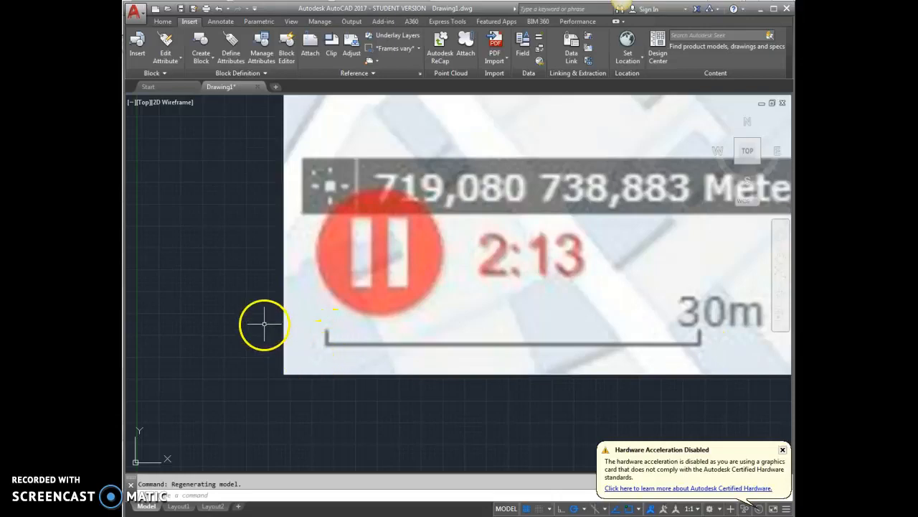
scroll(349, 365, down, 6)
scroll(541, 251, up, 6)
scroll(538, 256, down, 4)
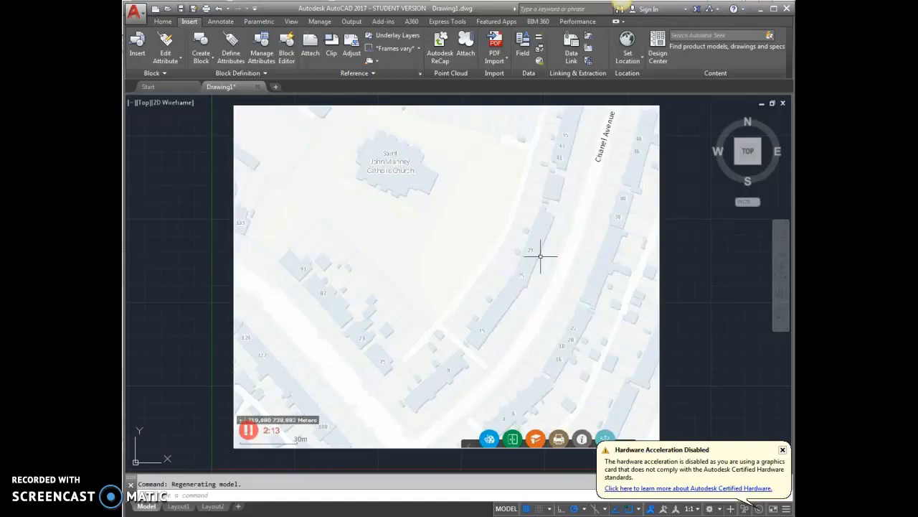
scroll(507, 257, down, 4)
scroll(421, 328, up, 7)
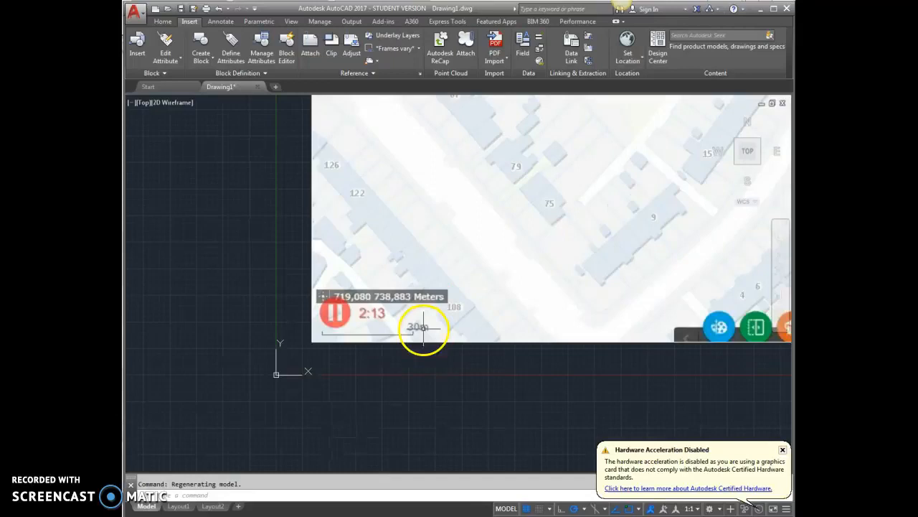
scroll(421, 327, up, 1)
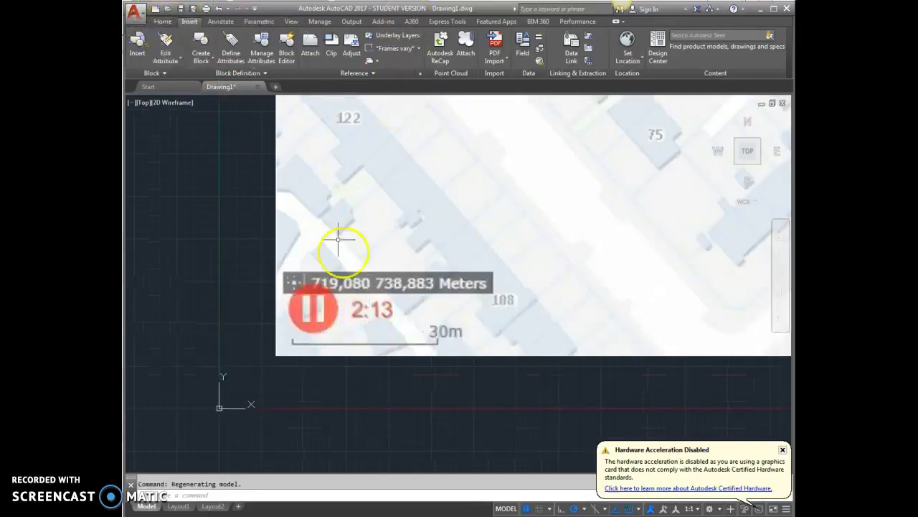
scroll(411, 373, down, 2)
scroll(411, 373, up, 4)
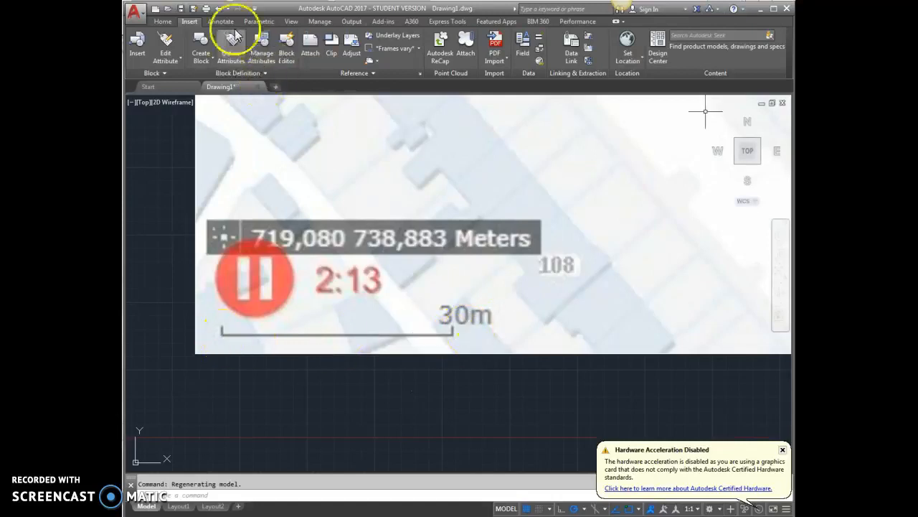
Step: Create a new layer named "scale" with the colour green and close the layer manager
click(162, 21)
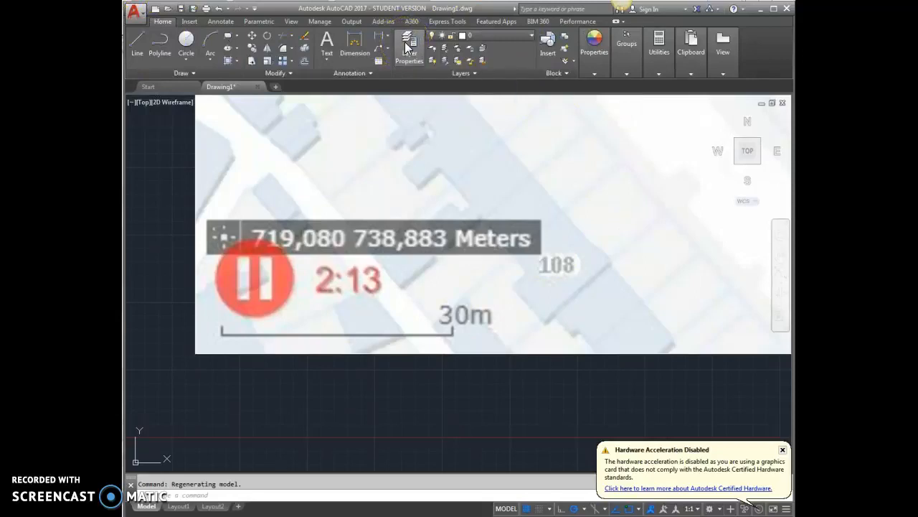
click(406, 47)
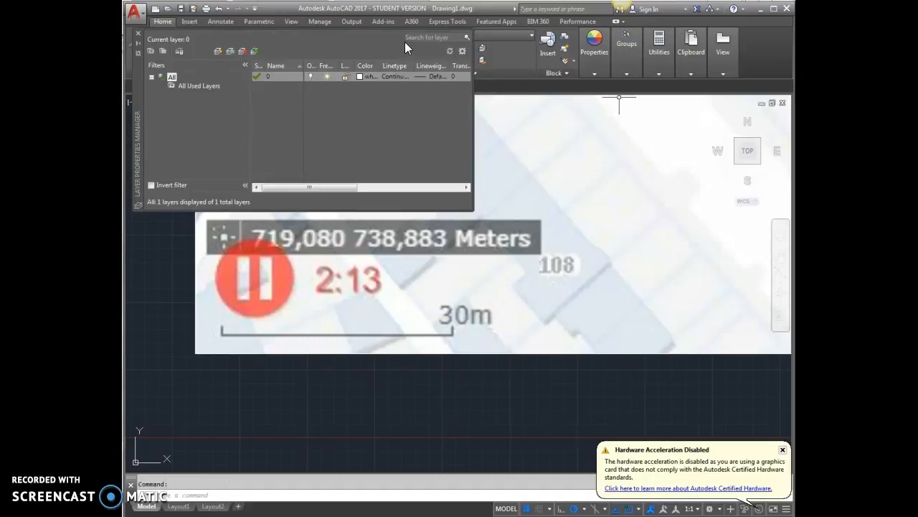
click(216, 50)
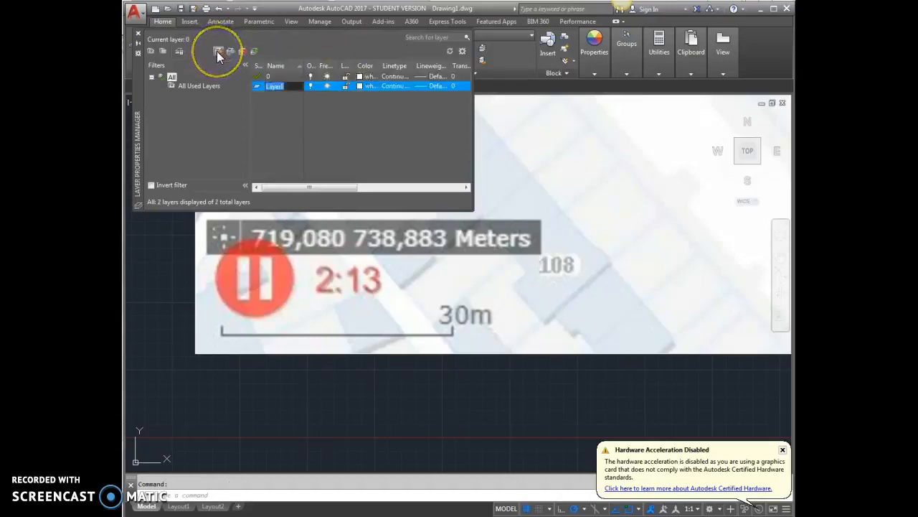
text(scale)
click(361, 85)
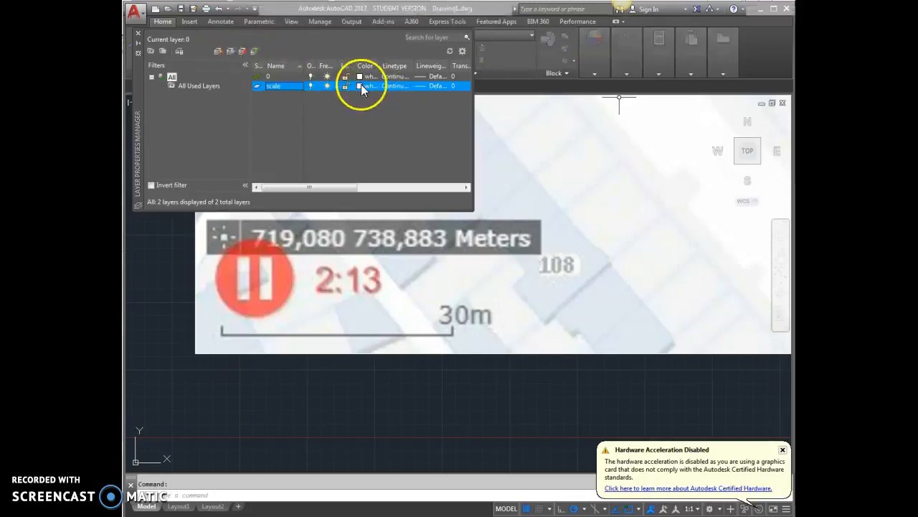
click(396, 288)
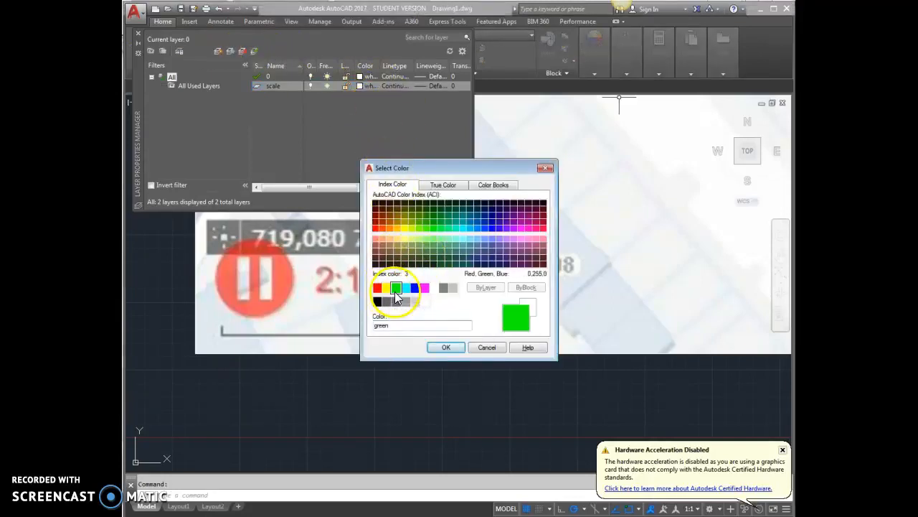
click(446, 346)
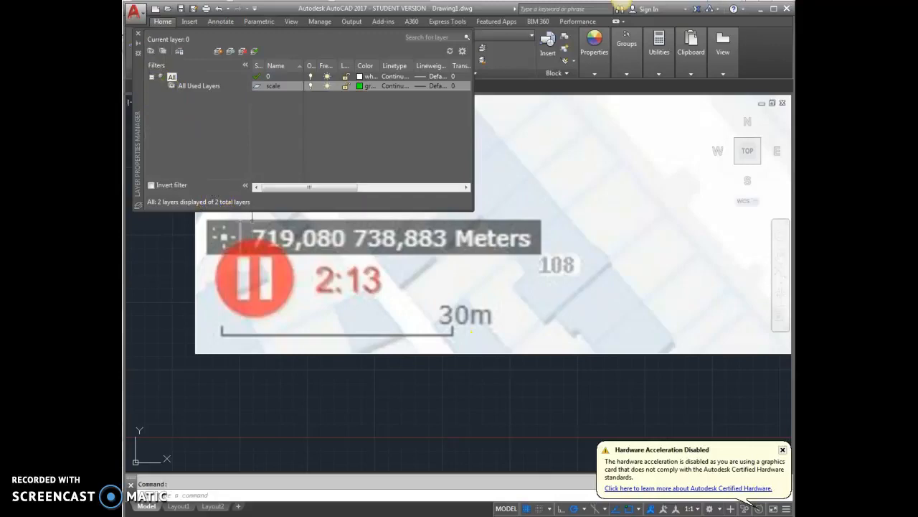
click(137, 33)
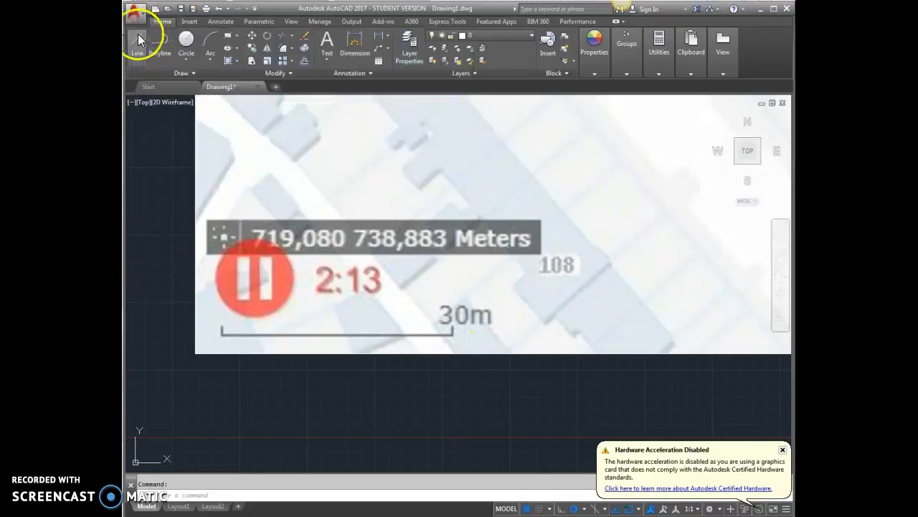
Step: Draw a horizontal line 30000 long starting from the left end of the map's 30 m scale bar
click(138, 33)
scroll(219, 334, up, 5)
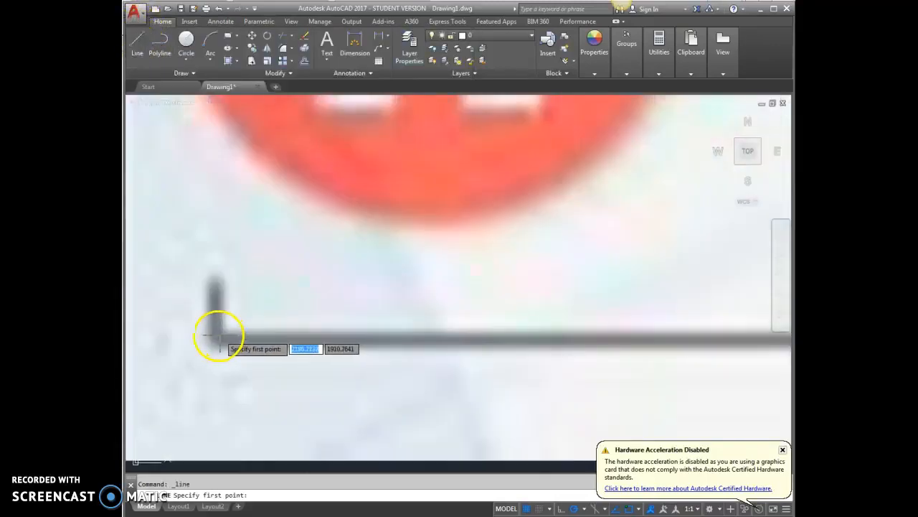
click(213, 336)
scroll(198, 338, down, 5)
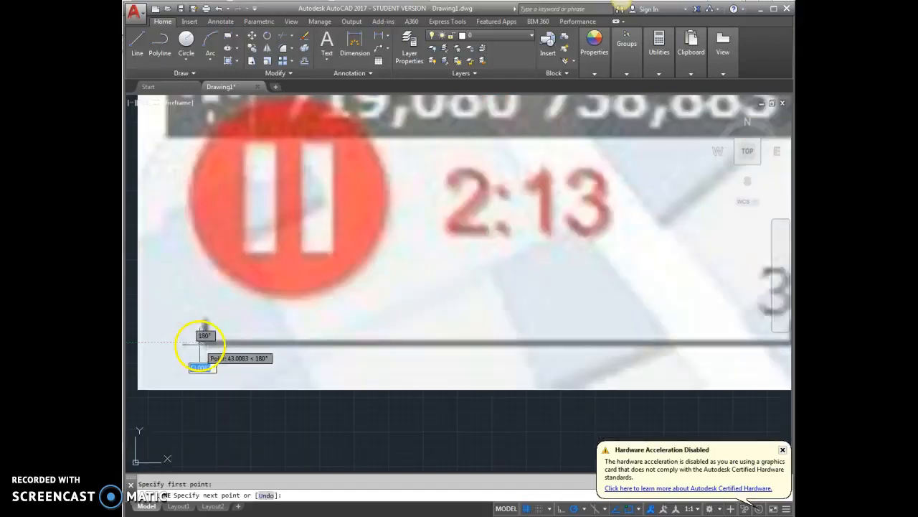
scroll(215, 343, down, 4)
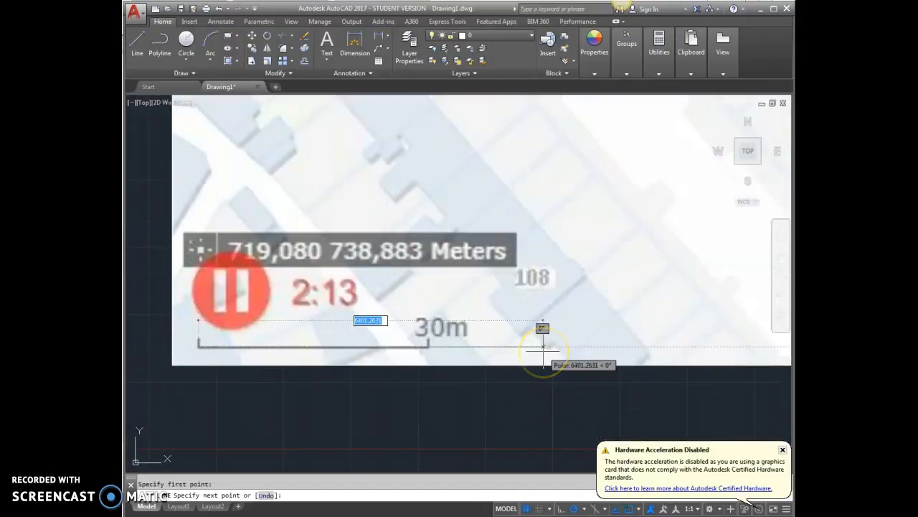
text(3)
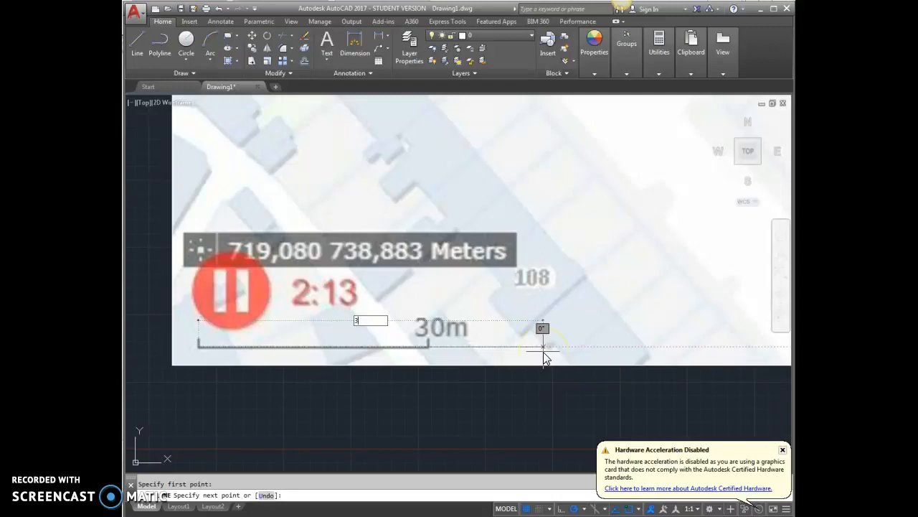
key(Return)
scroll(428, 330, down, 5)
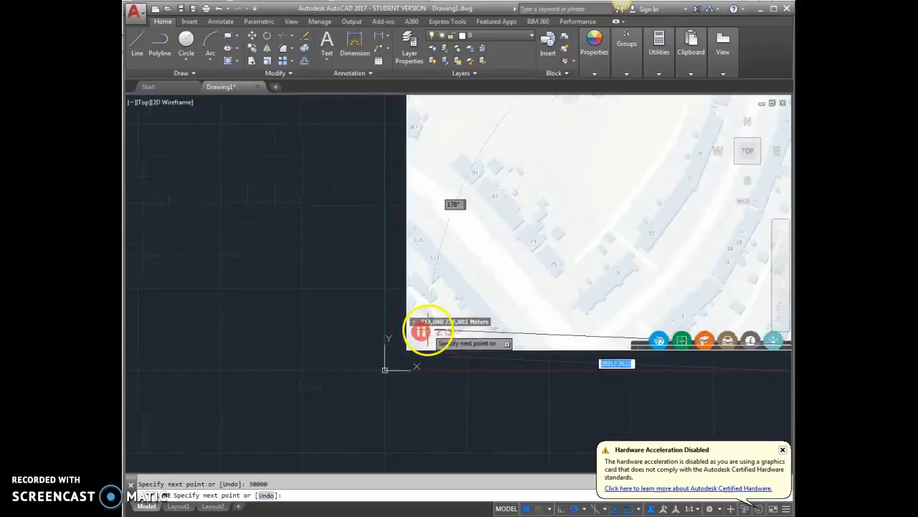
scroll(287, 306, down, 5)
scroll(476, 311, up, 8)
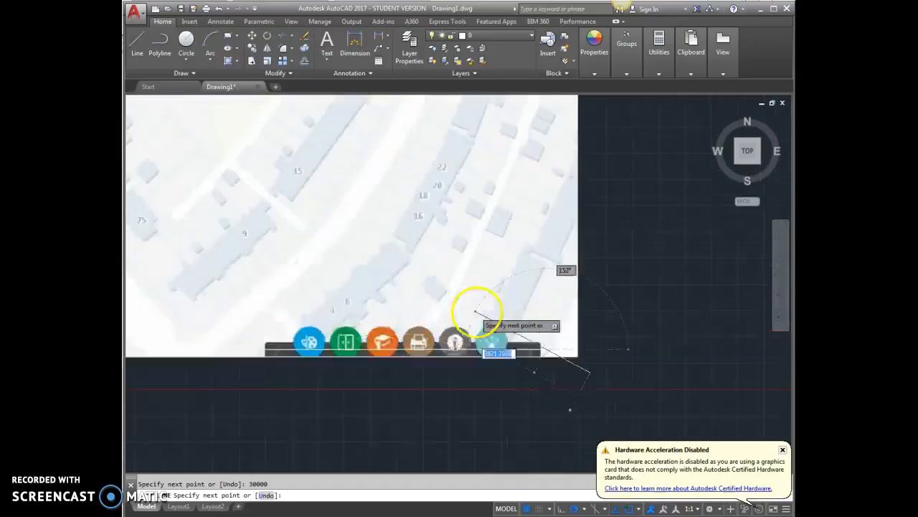
scroll(475, 311, up, 3)
key(Escape)
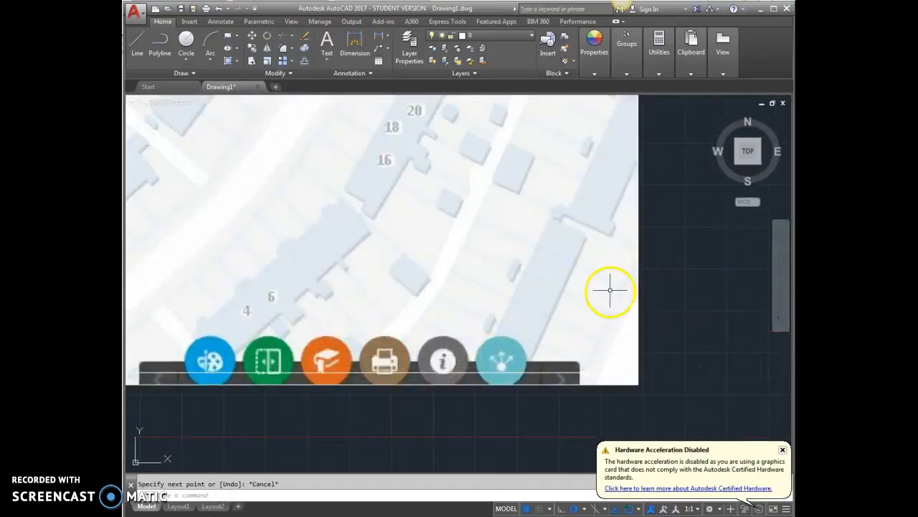
Step: Move the 30000-long line onto the "scale" layer and clear the selection
scroll(685, 387, down, 5)
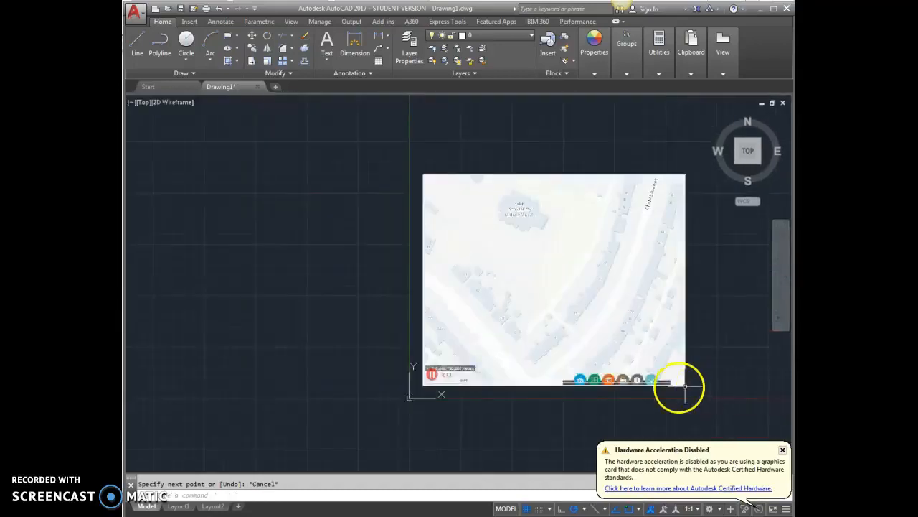
scroll(449, 394, up, 6)
scroll(465, 328, up, 3)
click(549, 328)
click(488, 35)
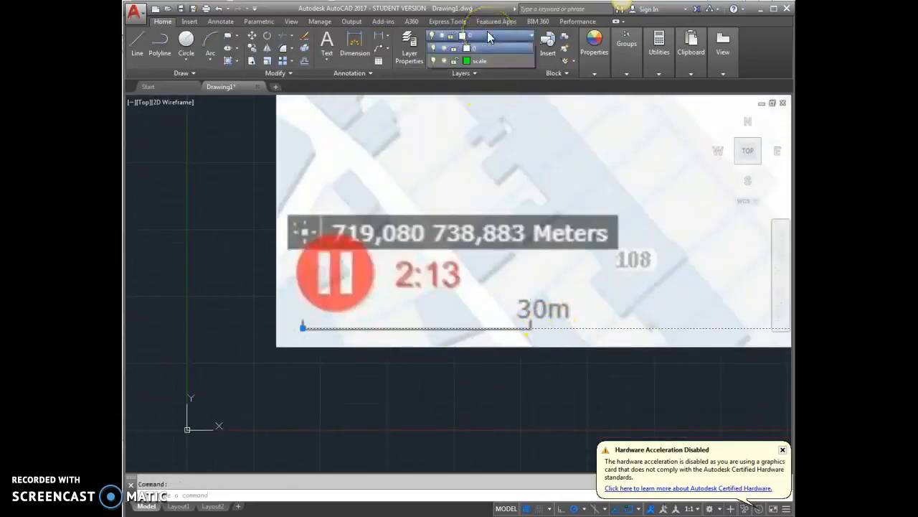
click(486, 60)
key(Escape)
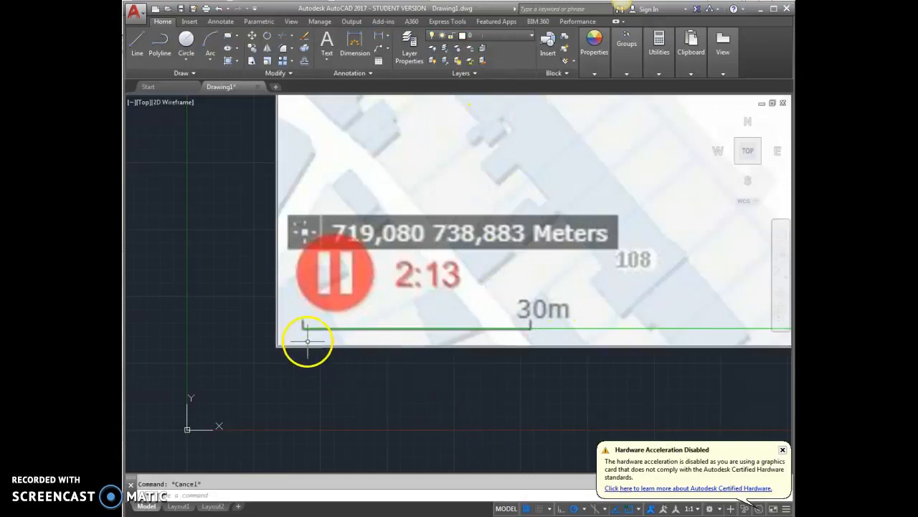
Step: Trace the map's printed 30 m scale bar with a line from its left corner to its right corner
scroll(307, 342, up, 5)
click(140, 40)
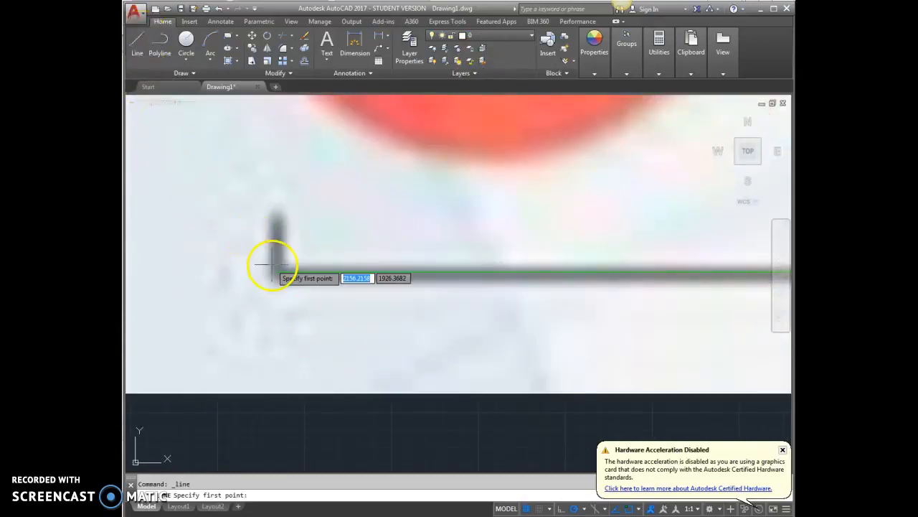
click(282, 282)
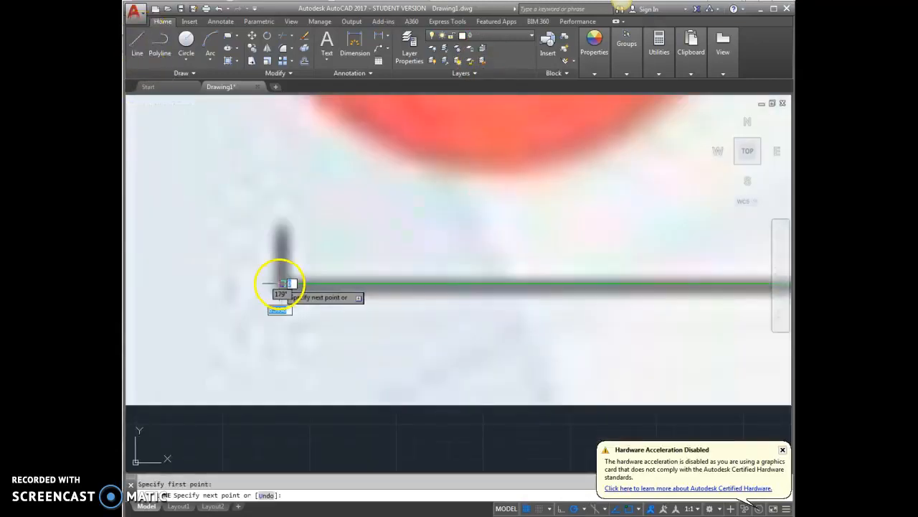
scroll(280, 280, down, 4)
scroll(502, 302, up, 5)
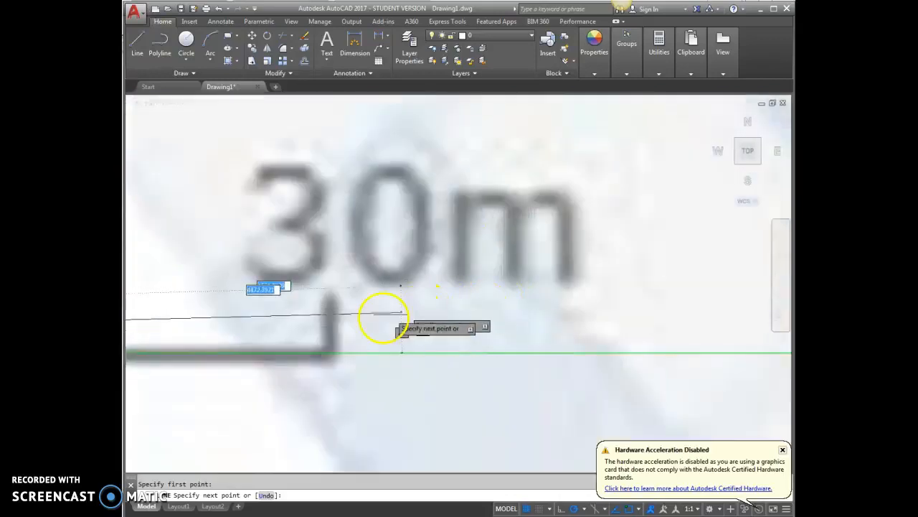
scroll(351, 323, up, 3)
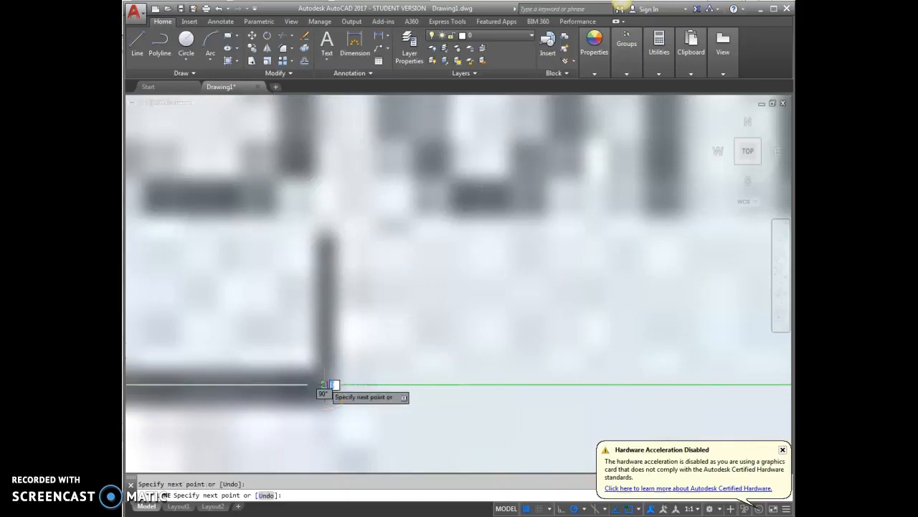
key(Escape)
Step: Compare the printed 30 m scale bar with the green 30000 line and the whole map image
scroll(477, 341, down, 2)
scroll(287, 390, down, 3)
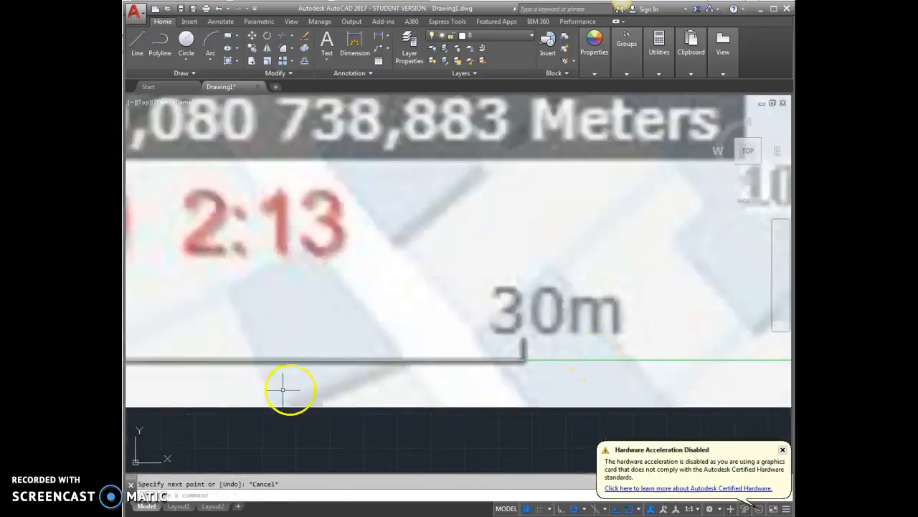
scroll(345, 402, down, 2)
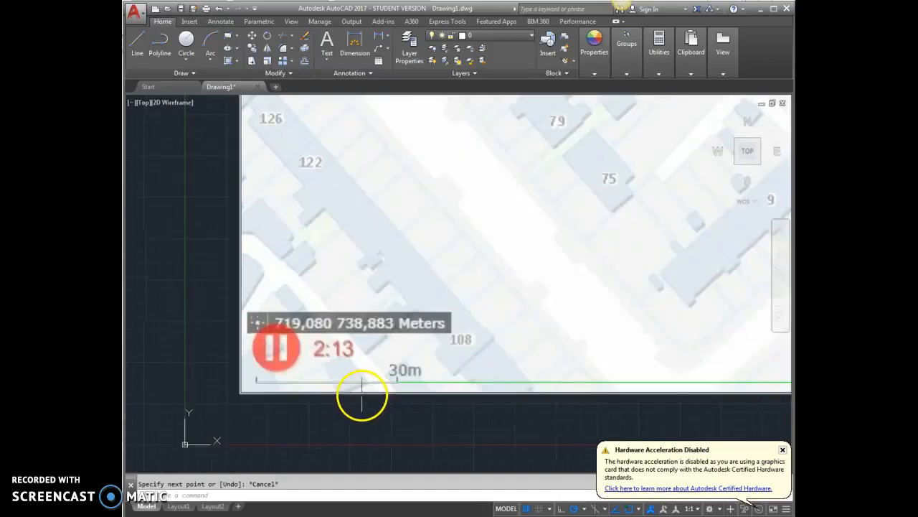
scroll(369, 391, down, 2)
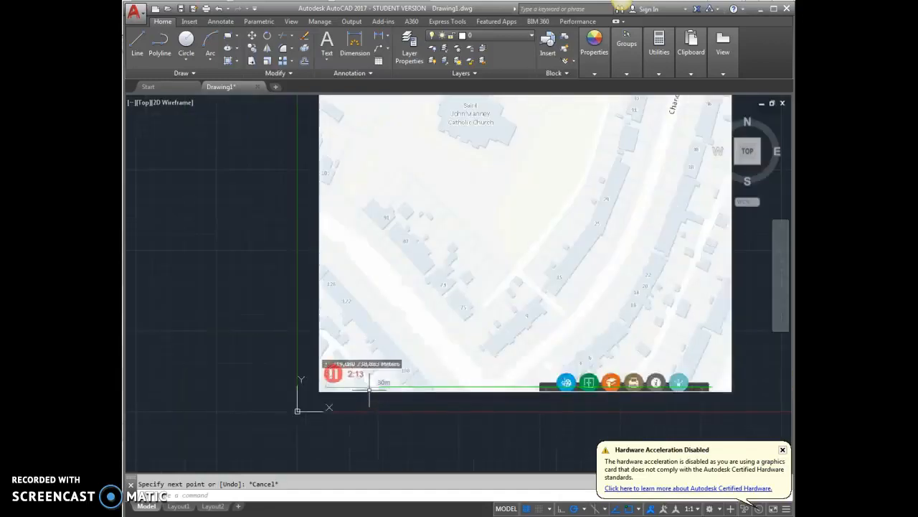
scroll(369, 391, down, 2)
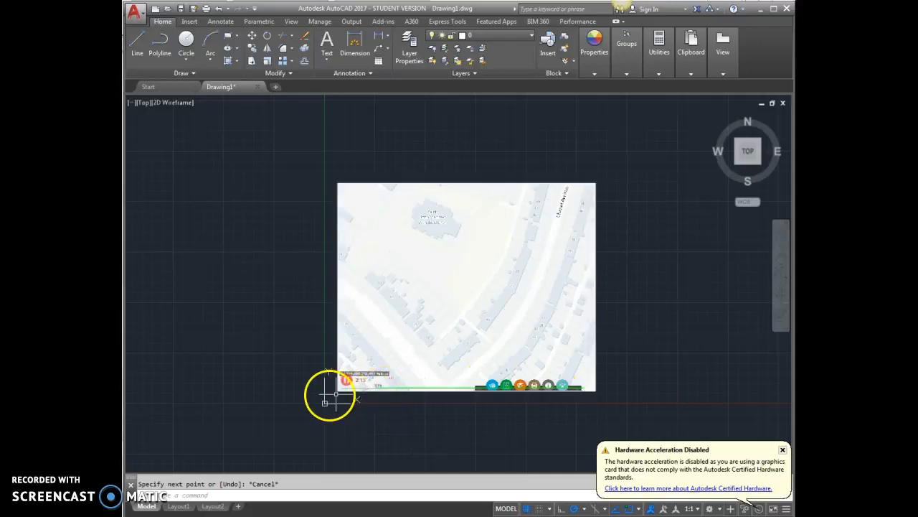
scroll(330, 394, up, 5)
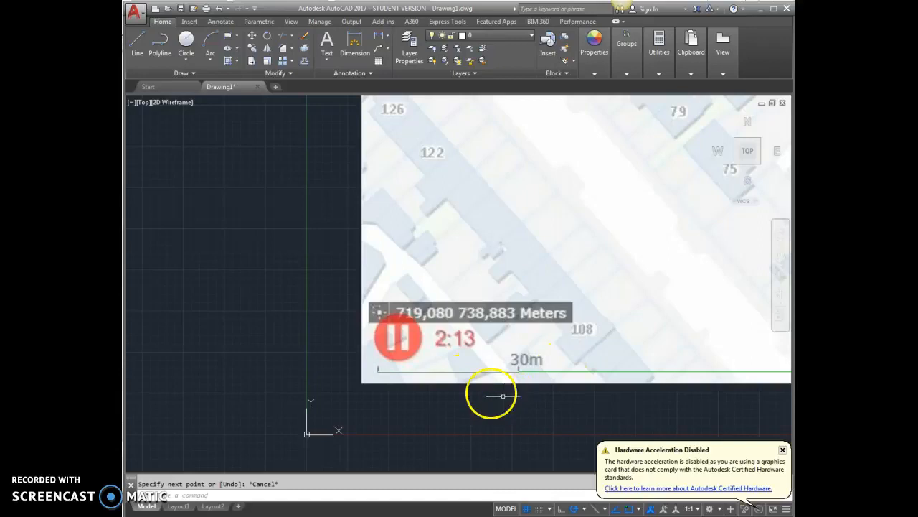
scroll(455, 366, up, 2)
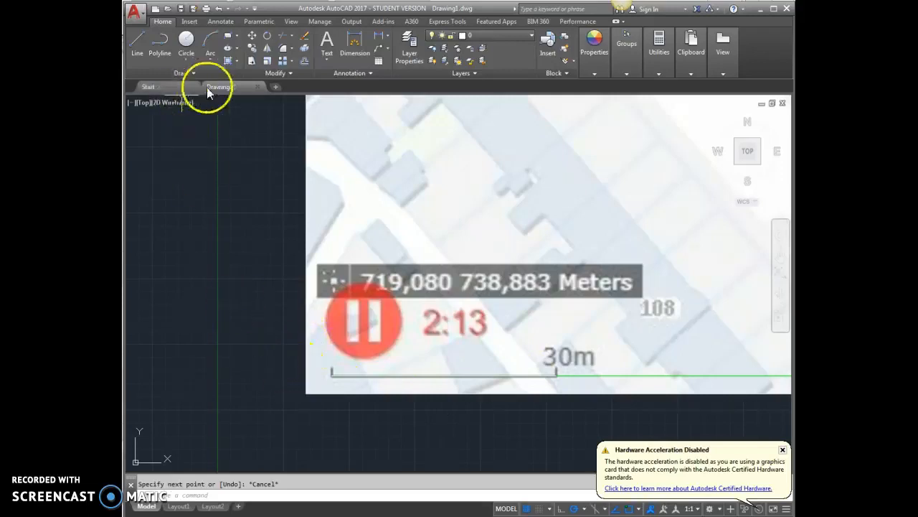
click(267, 63)
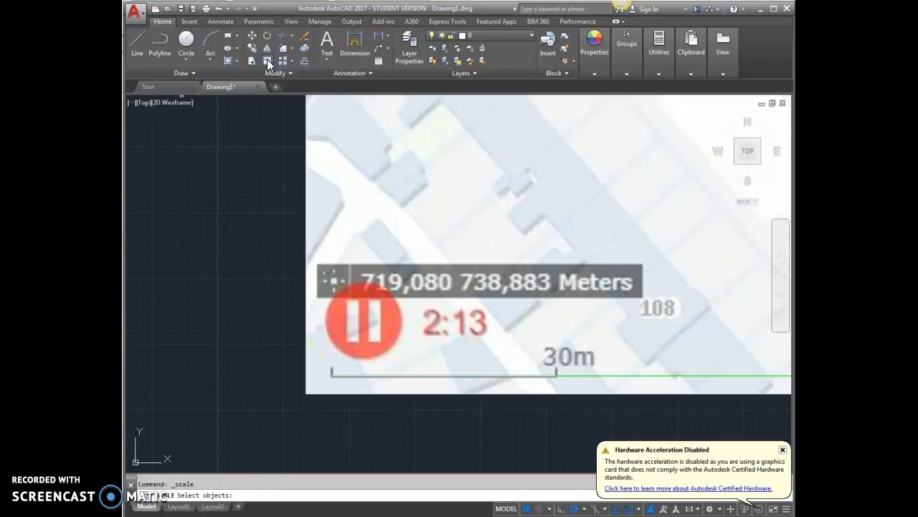
click(327, 393)
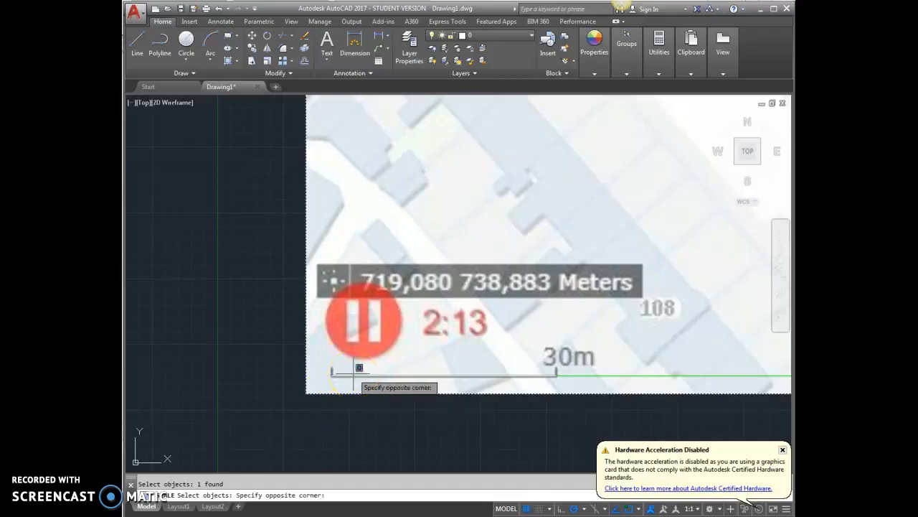
click(358, 367)
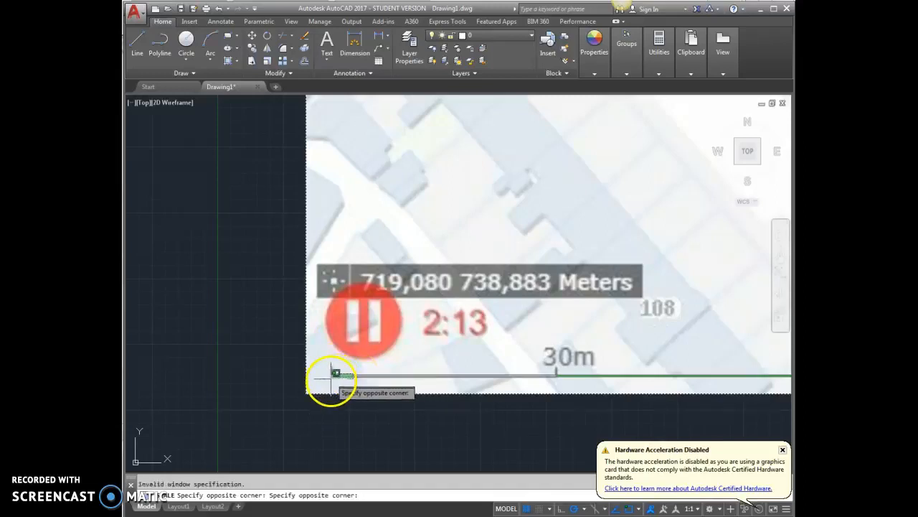
click(335, 372)
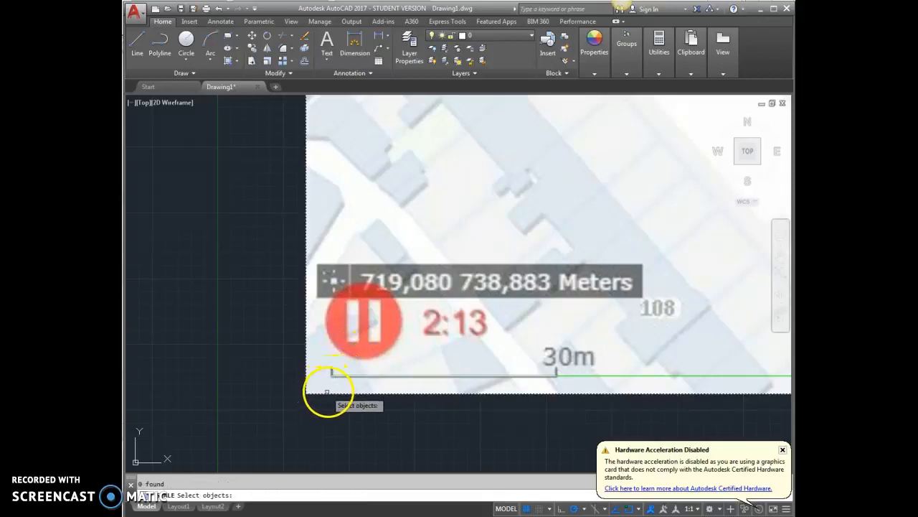
key(Escape)
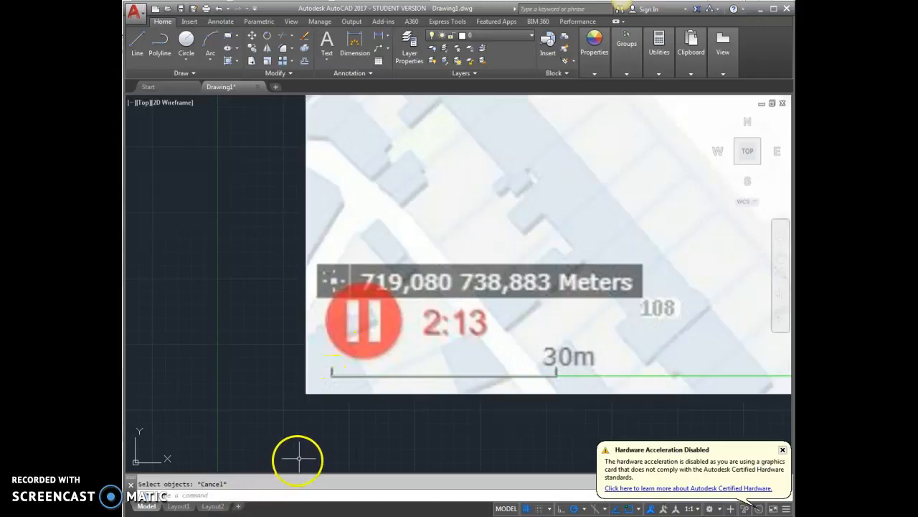
key(Escape)
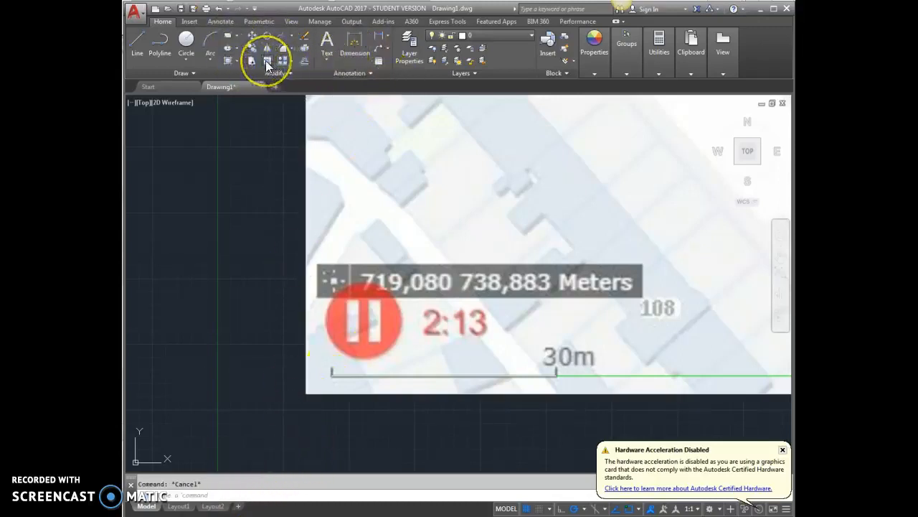
Step: Begin scaling the map image together with the traced scale bar line, using the bar's left end as base point
click(345, 375)
click(335, 394)
key(Return)
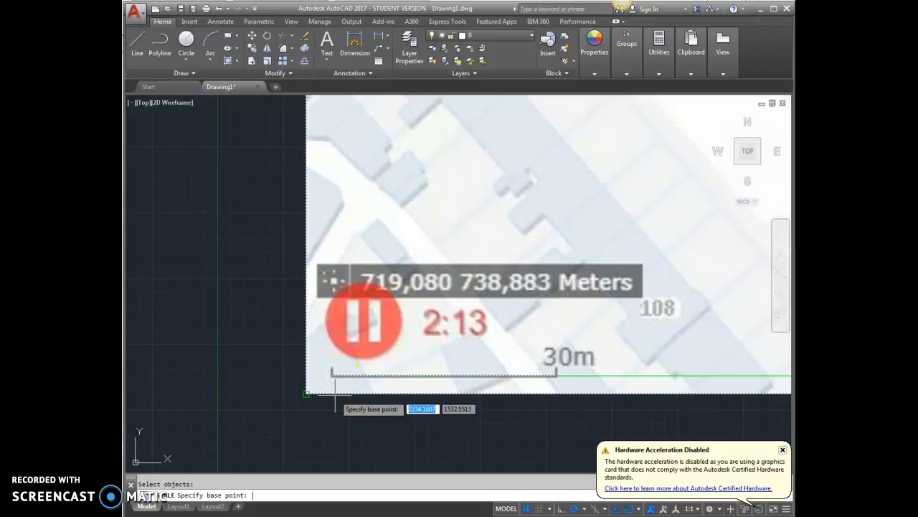
scroll(332, 393, up, 5)
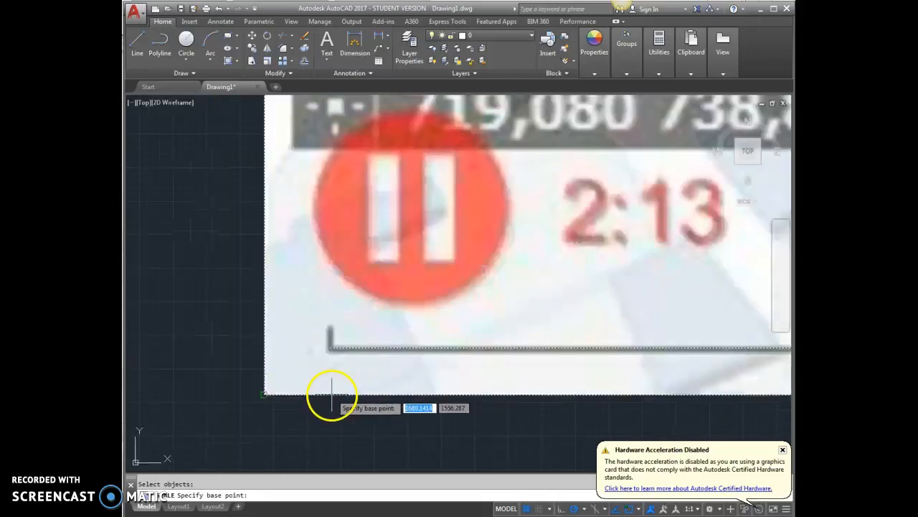
click(329, 347)
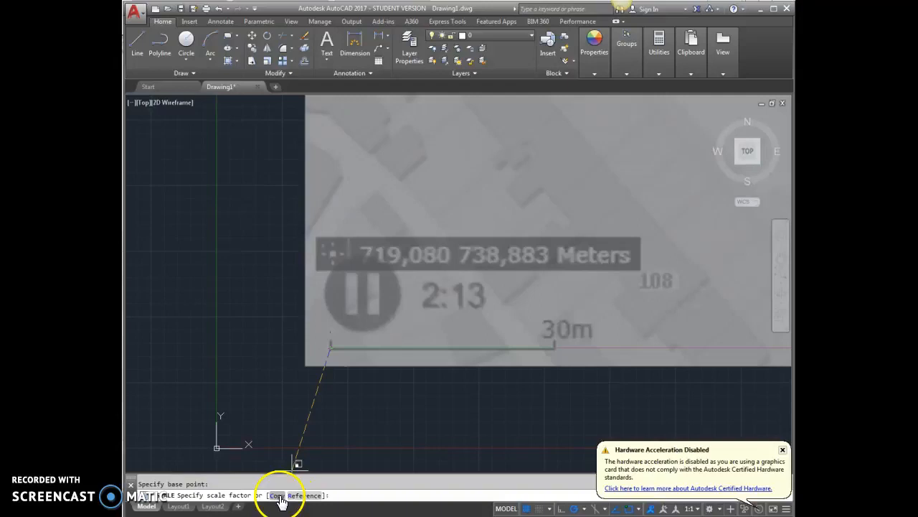
Step: Scale by reference, taking the printed bar's two ends as reference length and the green line's far end as new length
click(303, 495)
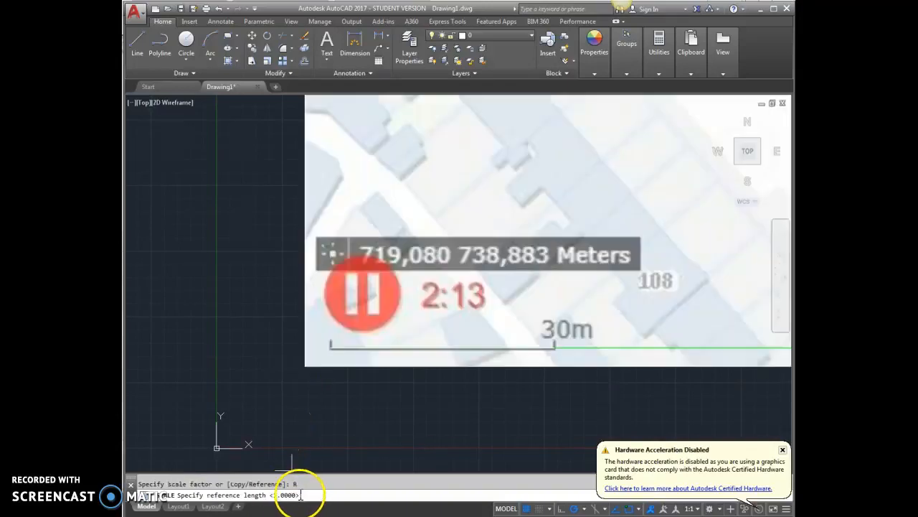
scroll(334, 362, up, 4)
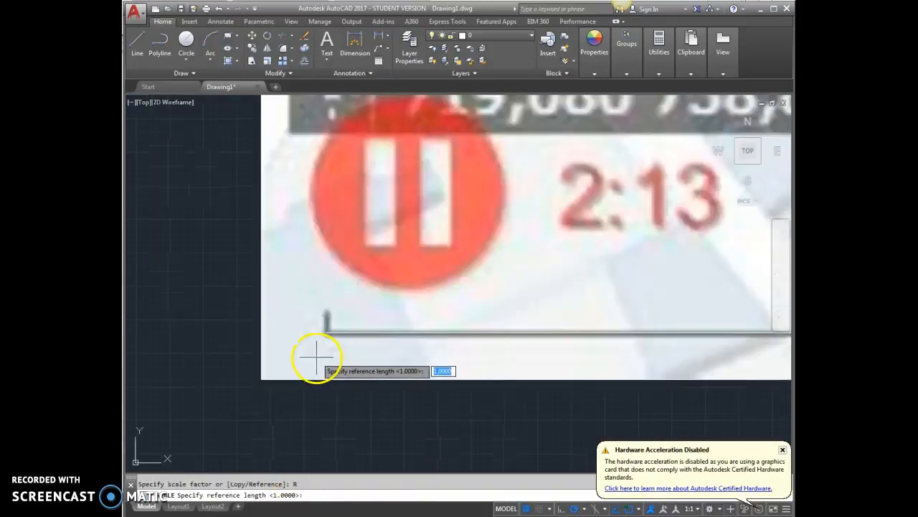
click(325, 332)
scroll(328, 328, down, 6)
scroll(447, 328, up, 4)
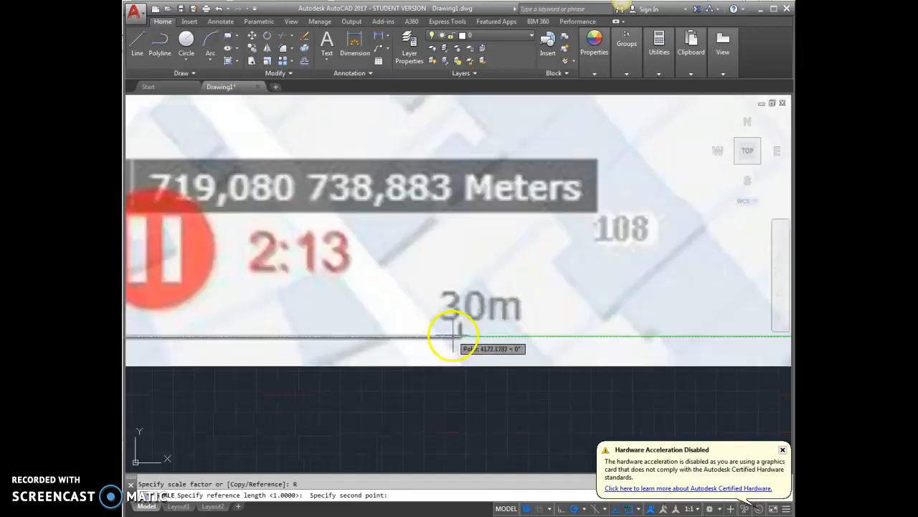
click(455, 333)
scroll(457, 337, down, 6)
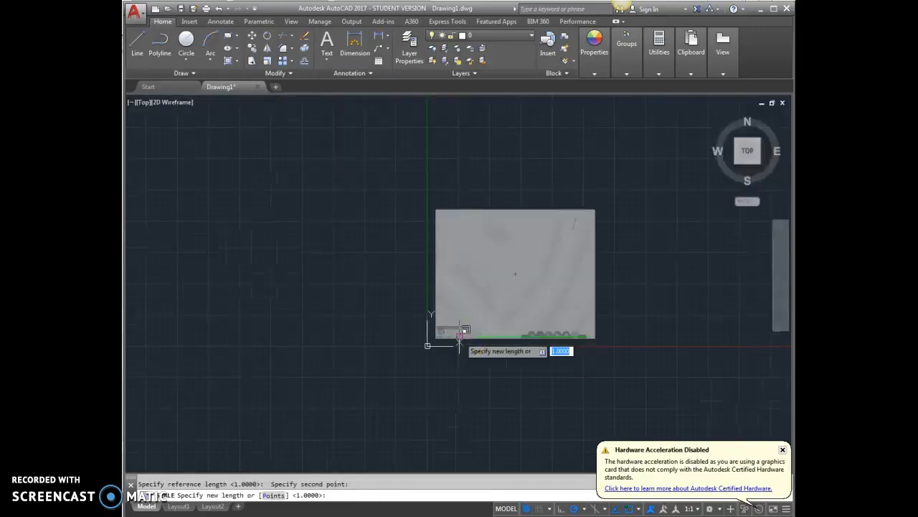
scroll(567, 345, up, 5)
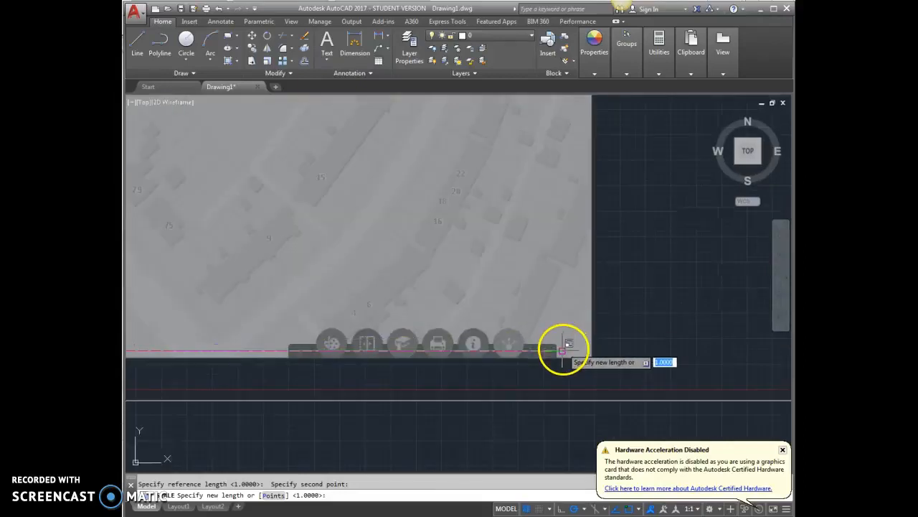
click(563, 350)
scroll(562, 389, down, 8)
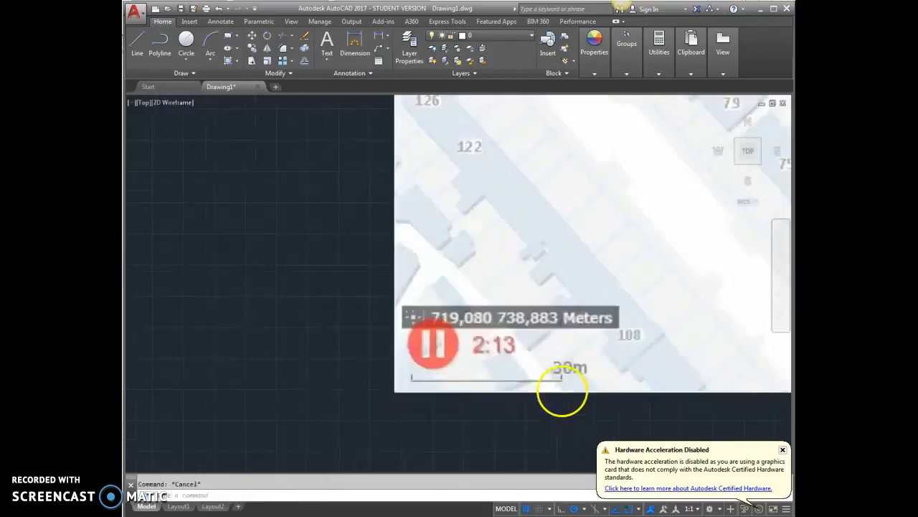
Step: Inspect the scaled map image as a whole and its printed 30 m scale bar up close
scroll(614, 386, up, 4)
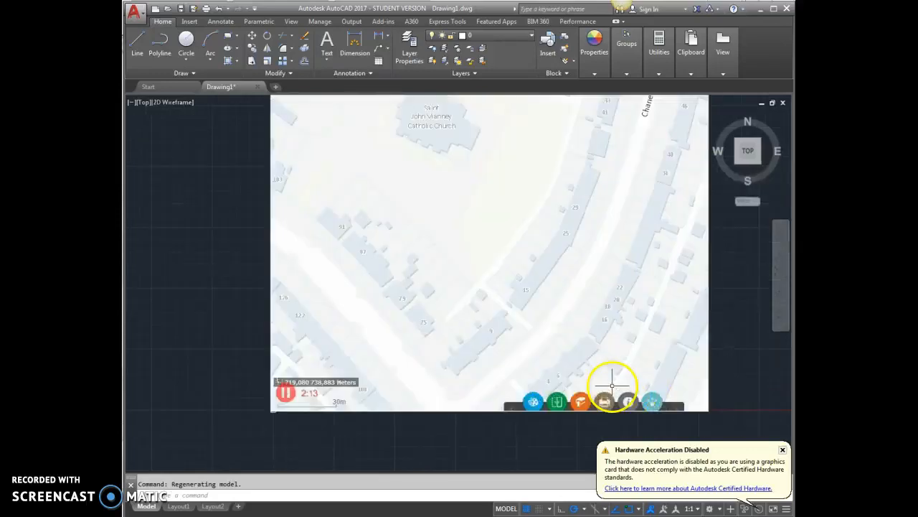
scroll(582, 383, down, 2)
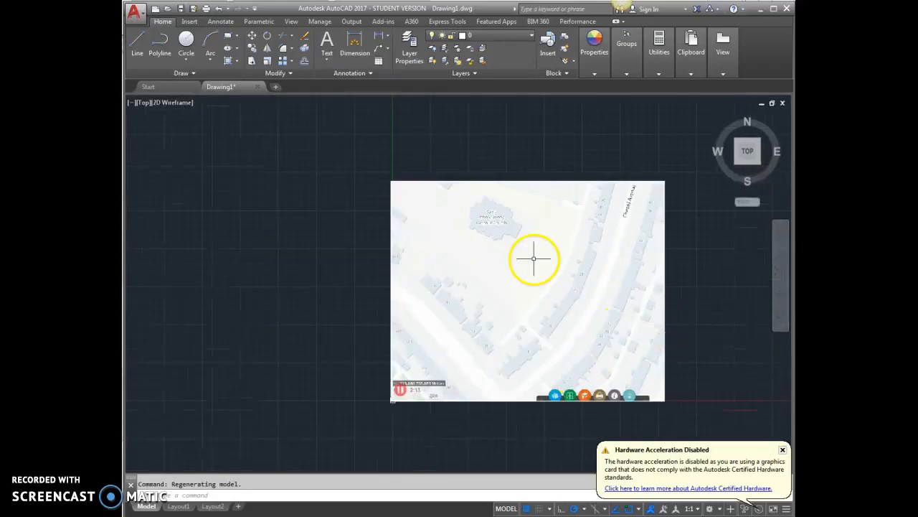
scroll(400, 406, up, 5)
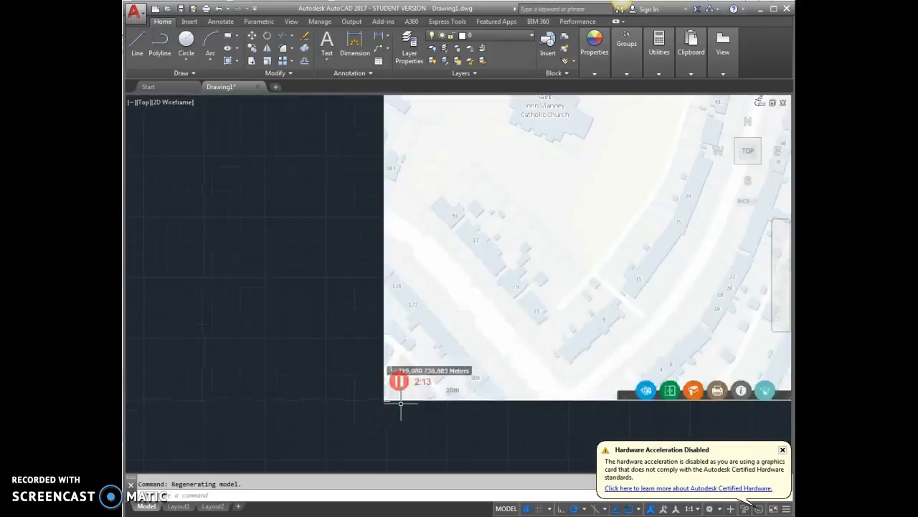
scroll(527, 411, up, 3)
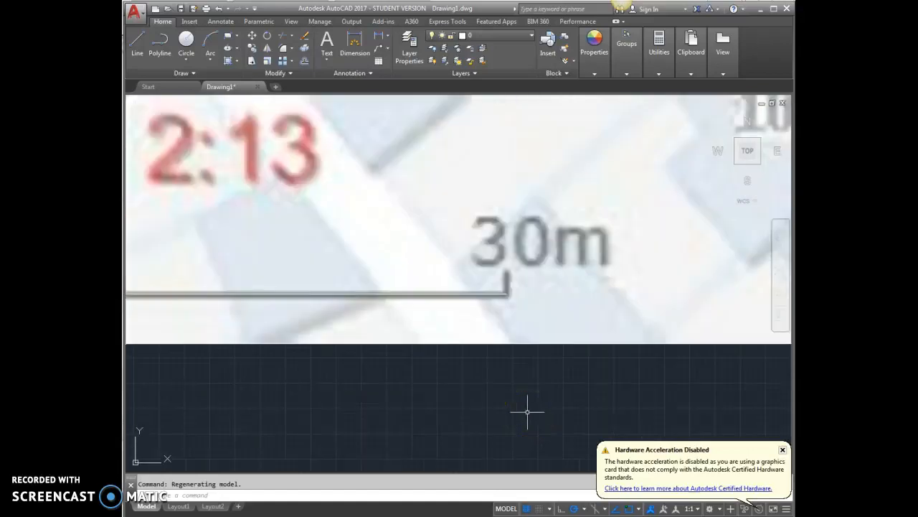
scroll(607, 344, down, 2)
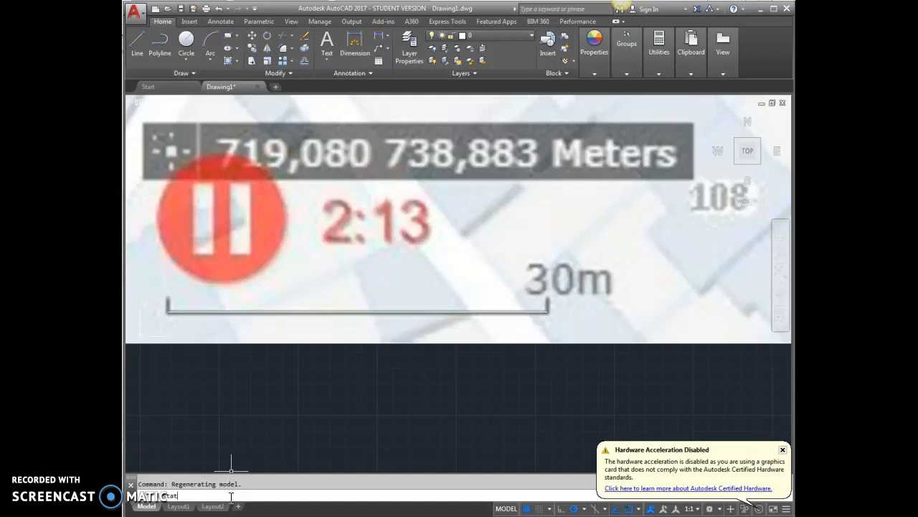
text(a)
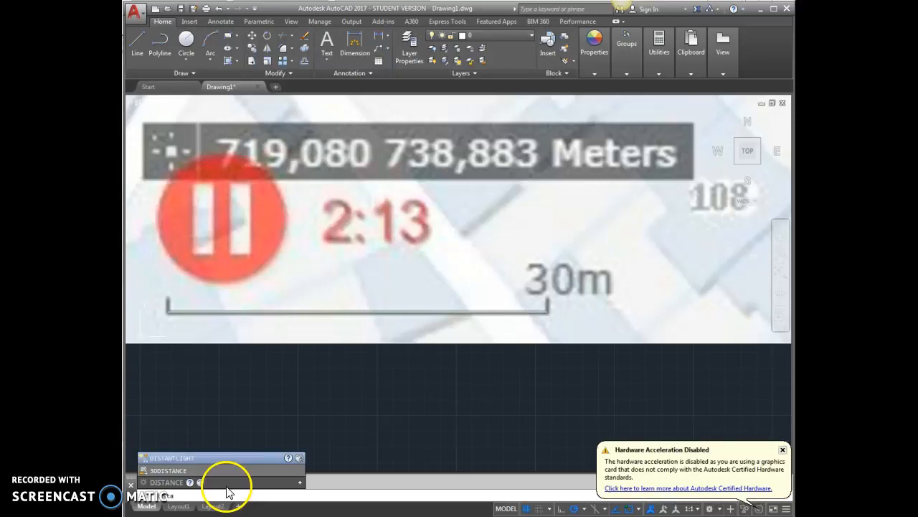
click(179, 483)
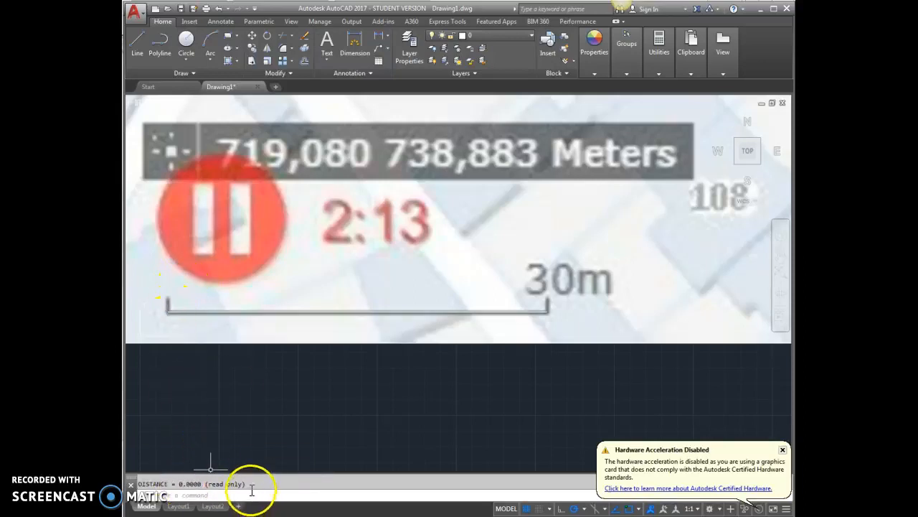
key(Escape)
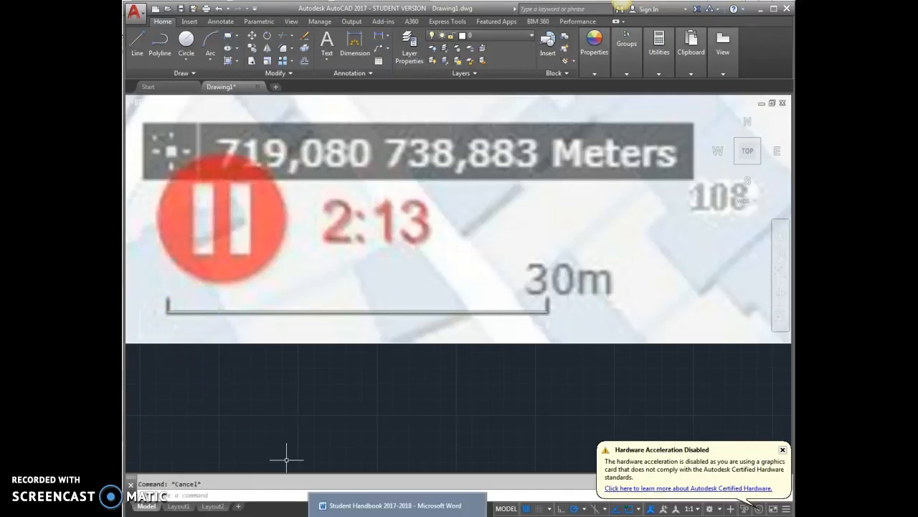
text(d)
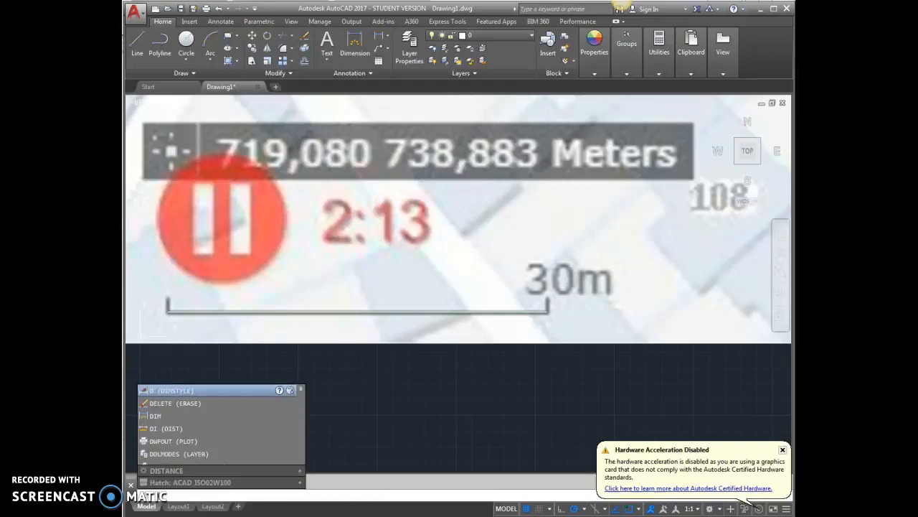
key(Escape)
Step: Dimension the printed 30 m scale bar with DIM from its left end to its right end, placing the dimension line just above it
text(dim)
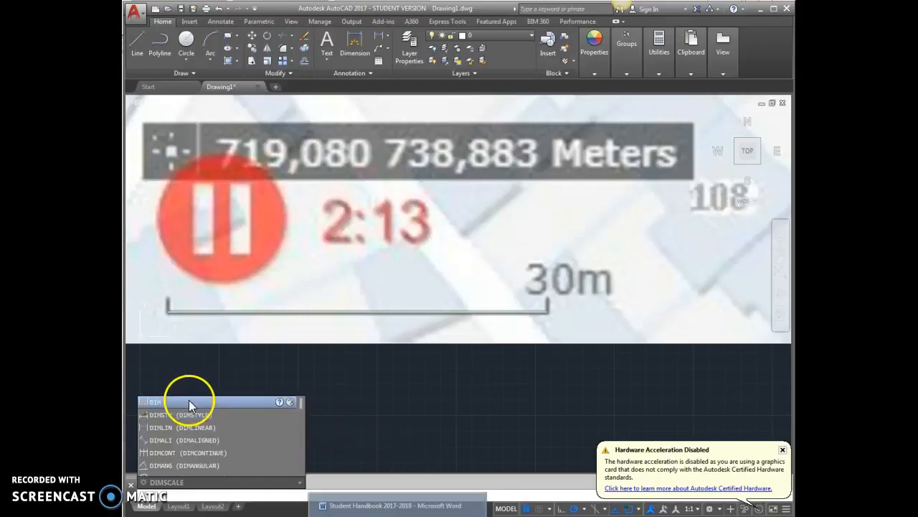
key(Escape)
key(Return)
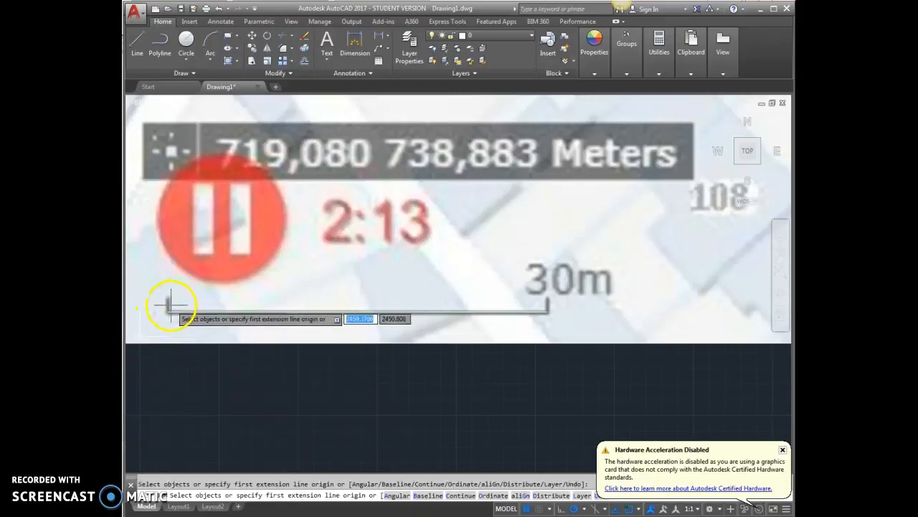
click(168, 311)
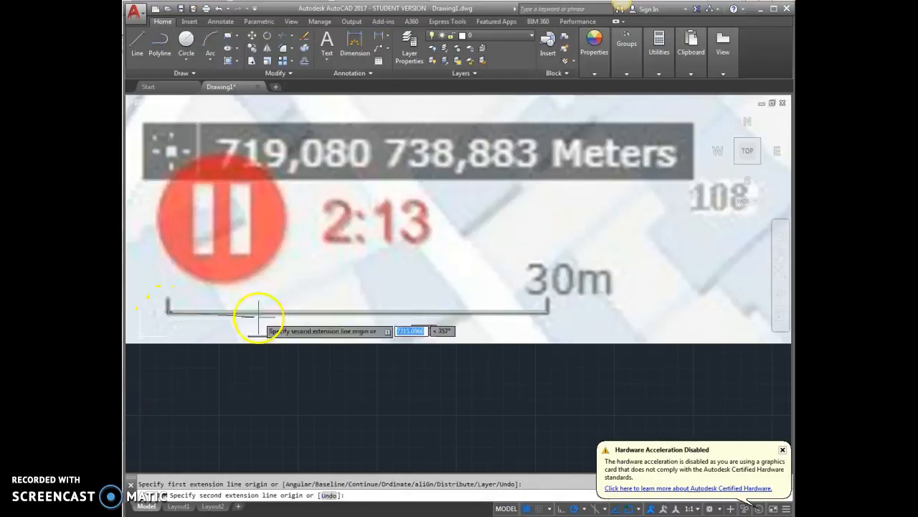
click(547, 312)
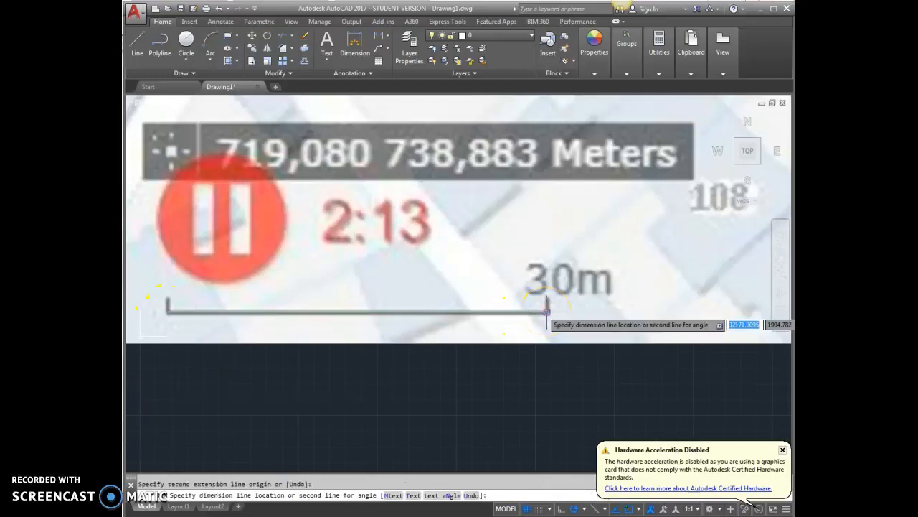
click(537, 271)
key(Return)
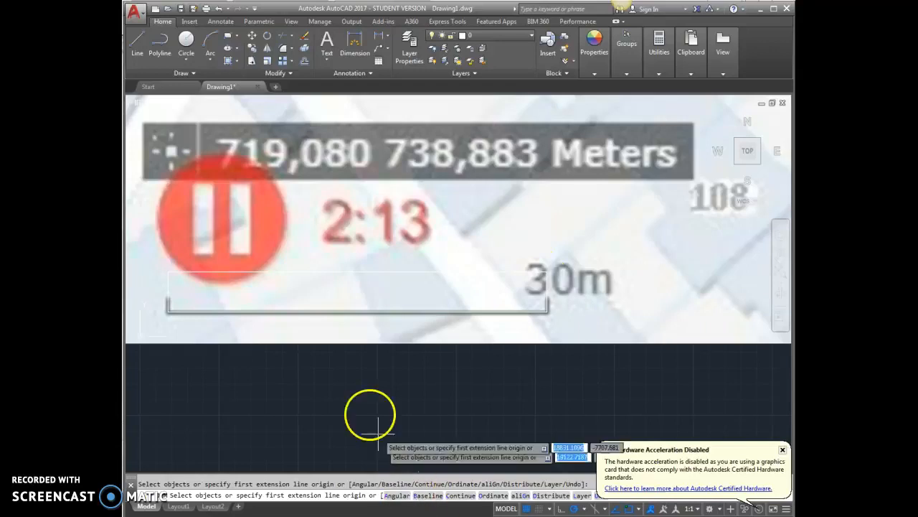
key(Escape)
Step: Read the text of the new scale bar dimension to check the map's scale
click(357, 272)
scroll(350, 265, up, 8)
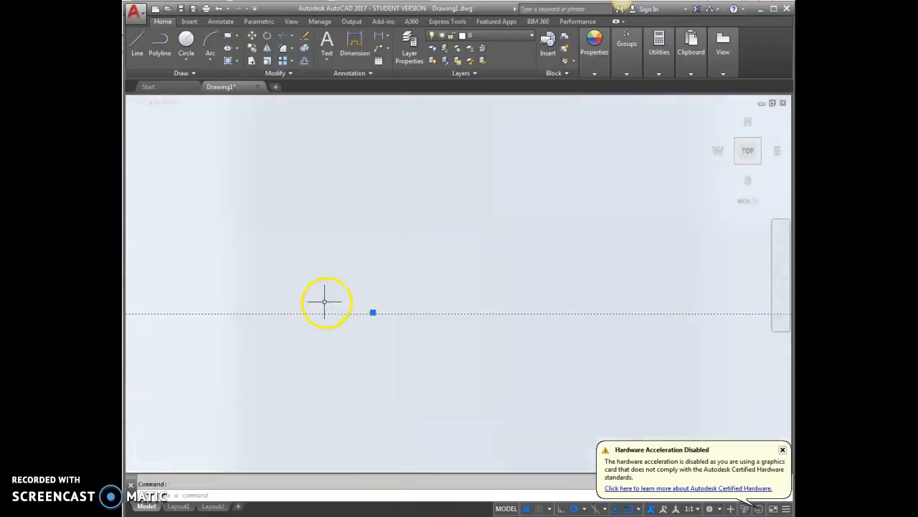
scroll(413, 328, down, 8)
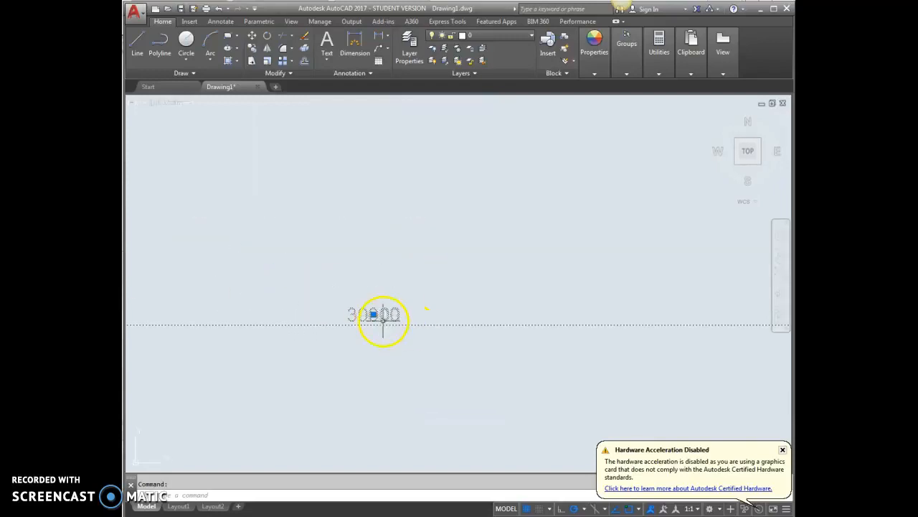
scroll(376, 312, down, 3)
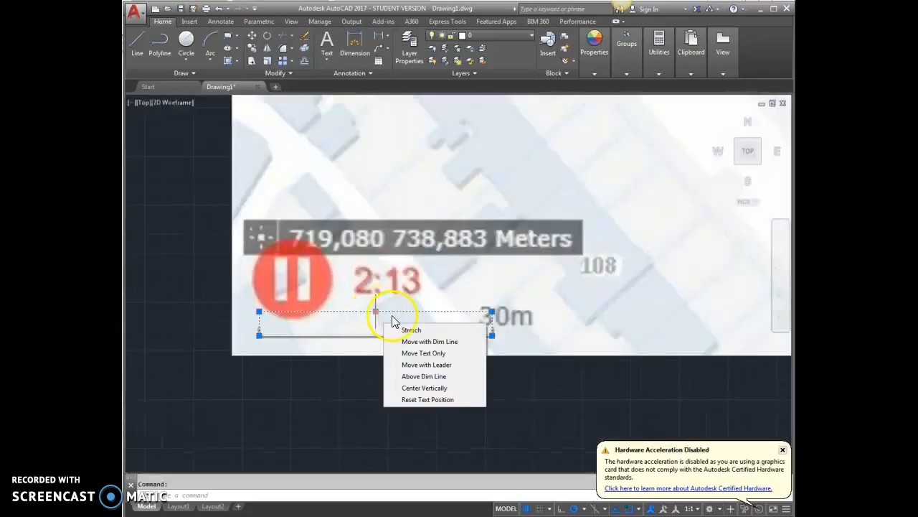
scroll(330, 373, down, 3)
scroll(479, 262, up, 6)
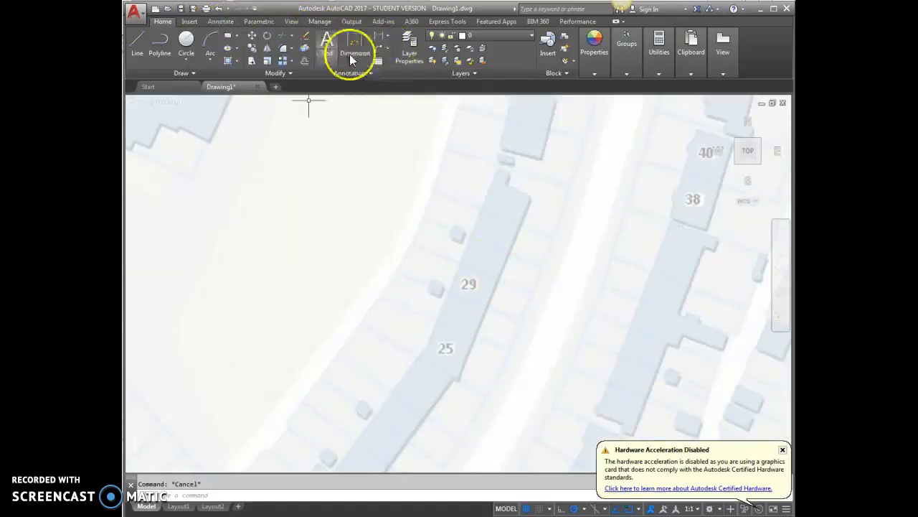
click(137, 41)
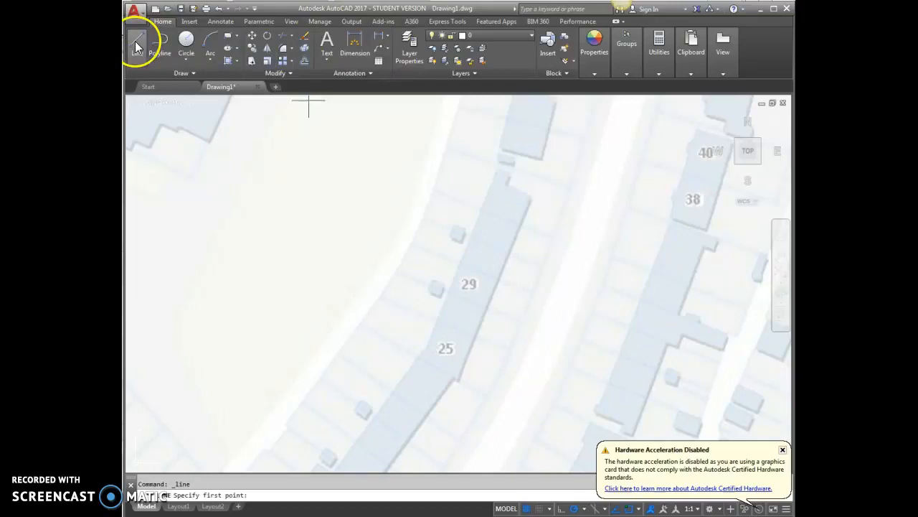
click(423, 218)
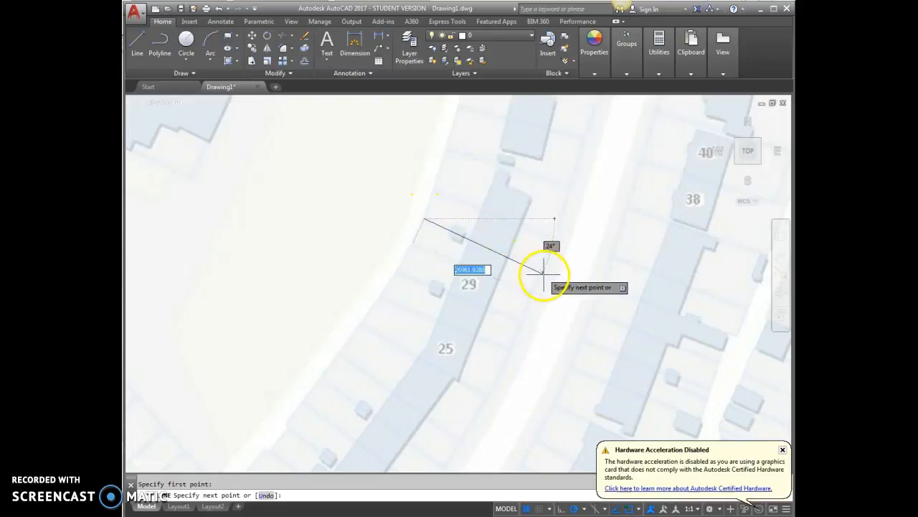
key(Escape)
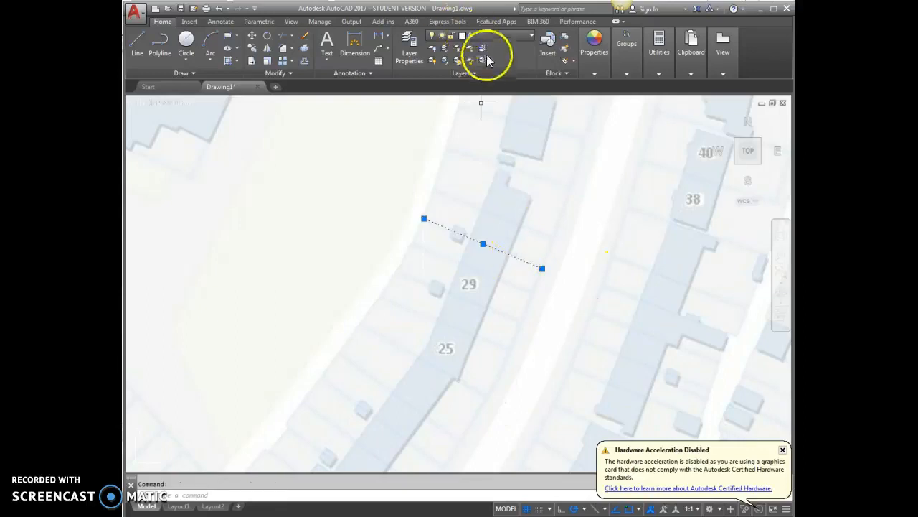
click(486, 35)
click(477, 73)
key(Escape)
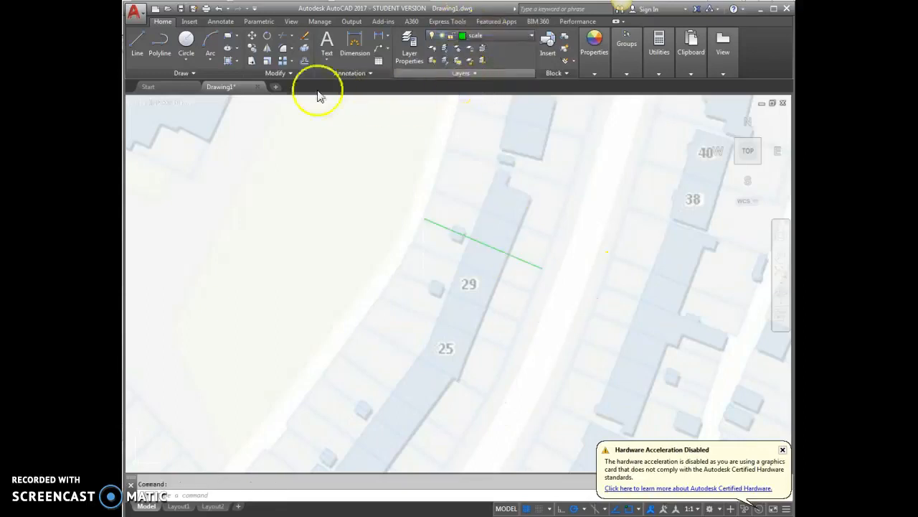
click(387, 40)
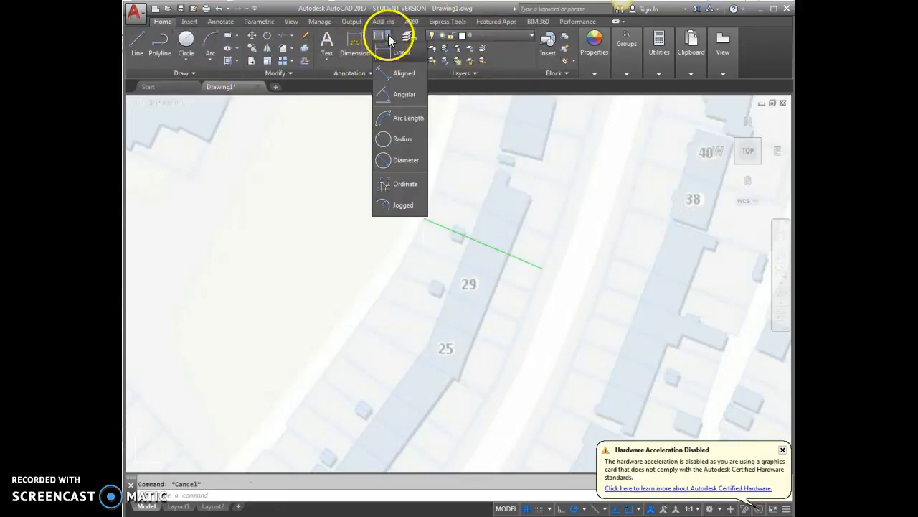
click(400, 86)
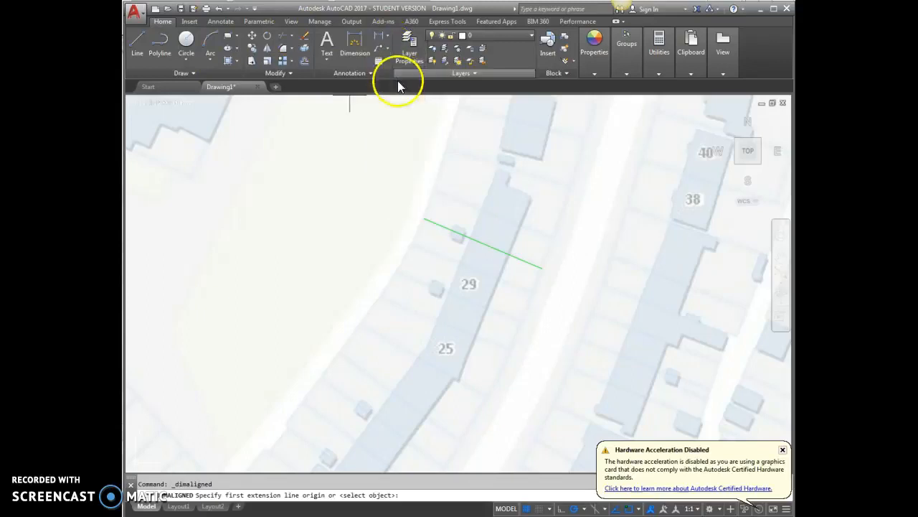
click(423, 218)
click(542, 268)
click(496, 238)
scroll(497, 229, up, 6)
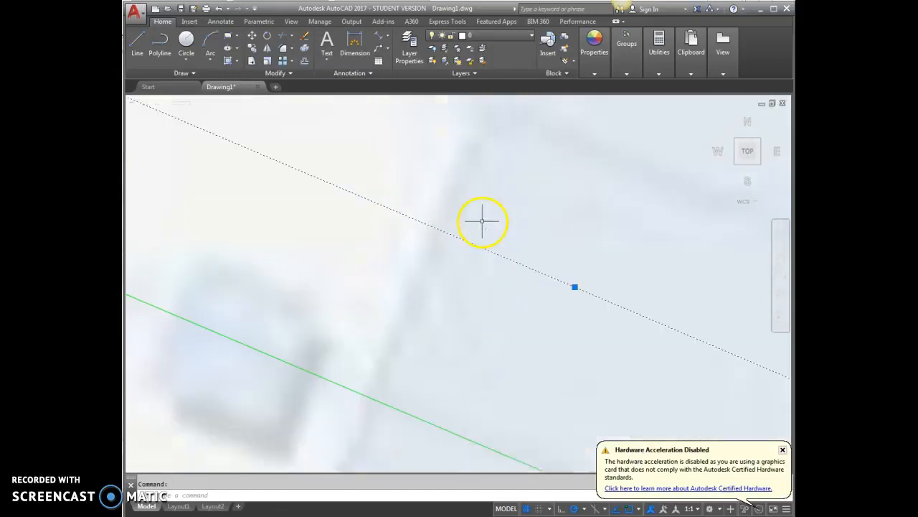
scroll(446, 257, up, 3)
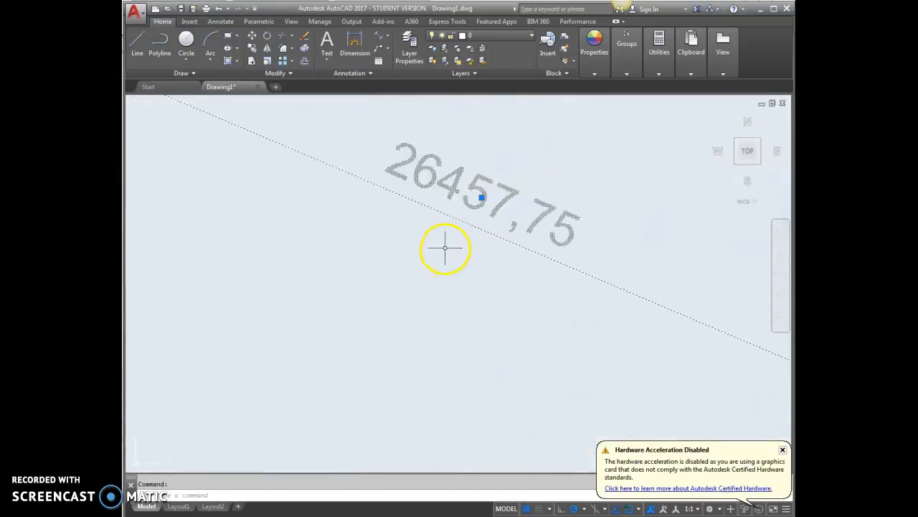
scroll(445, 247, up, 2)
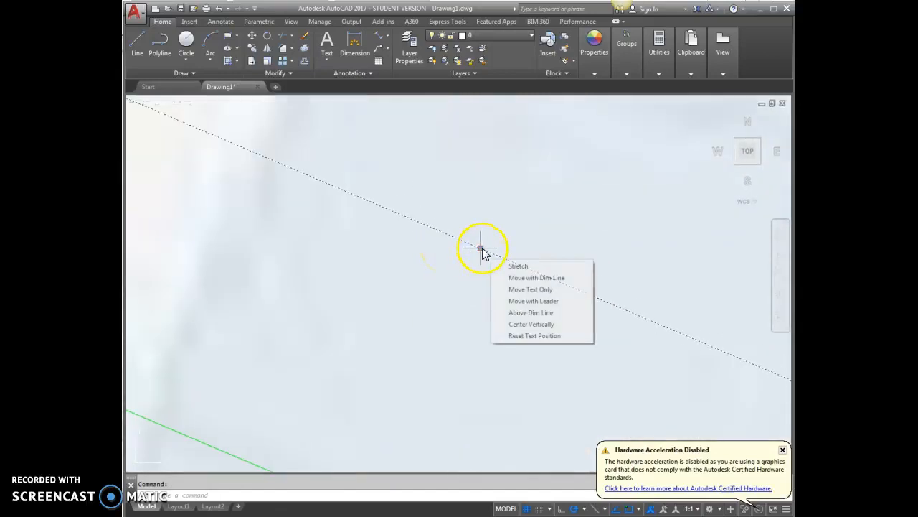
scroll(431, 270, down, 6)
scroll(445, 269, down, 10)
key(Escape)
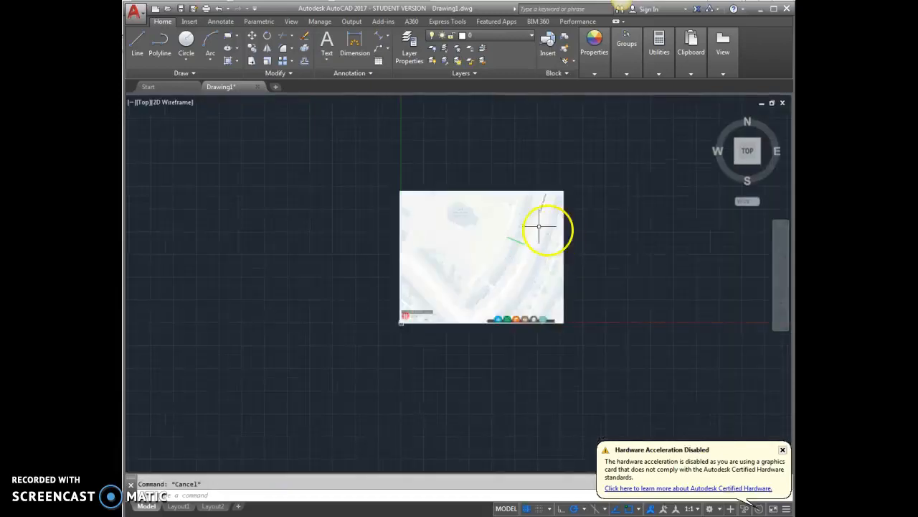